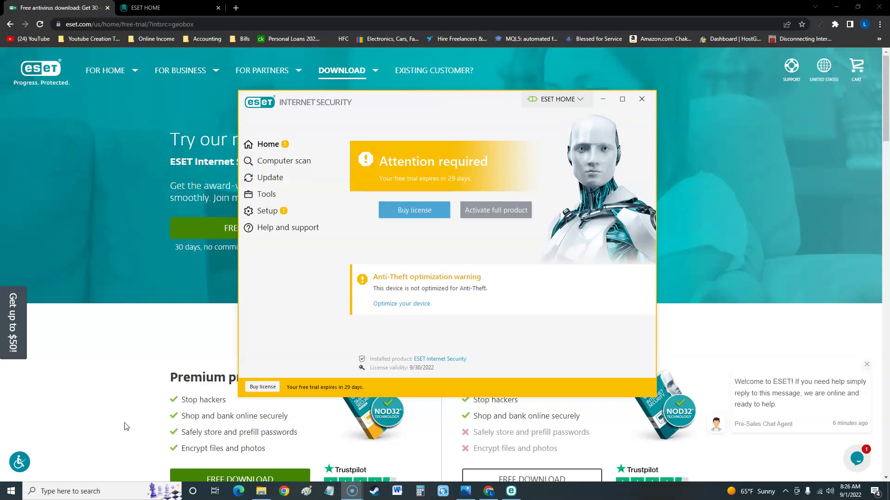
# Bring the eset.com free 30-day trial page to the front, sending the security app behind it
pyautogui.click(119, 312)
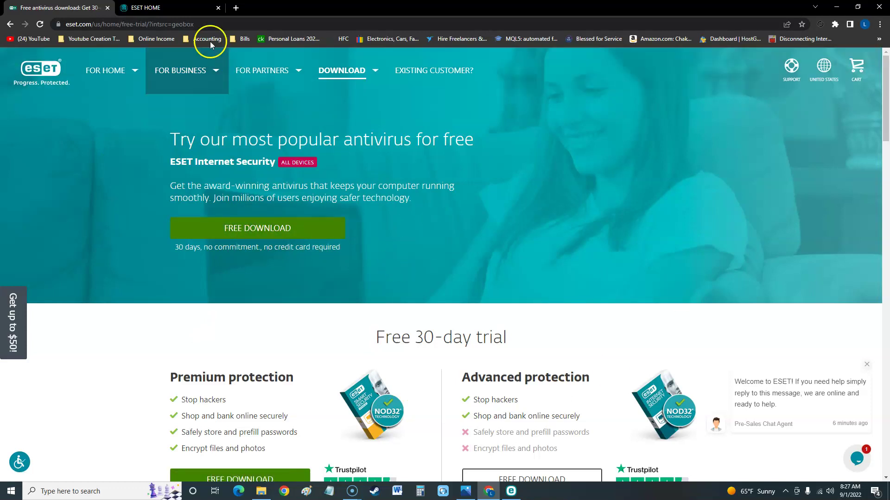
# Place the ESET Internet Security window over the ESET HOME dashboard, then display pros and cons.png
pyautogui.click(159, 9)
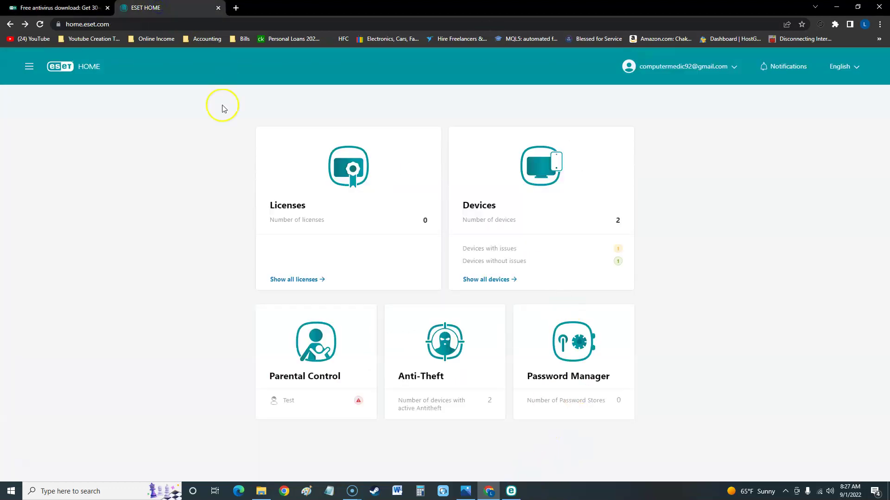
pyautogui.click(513, 491)
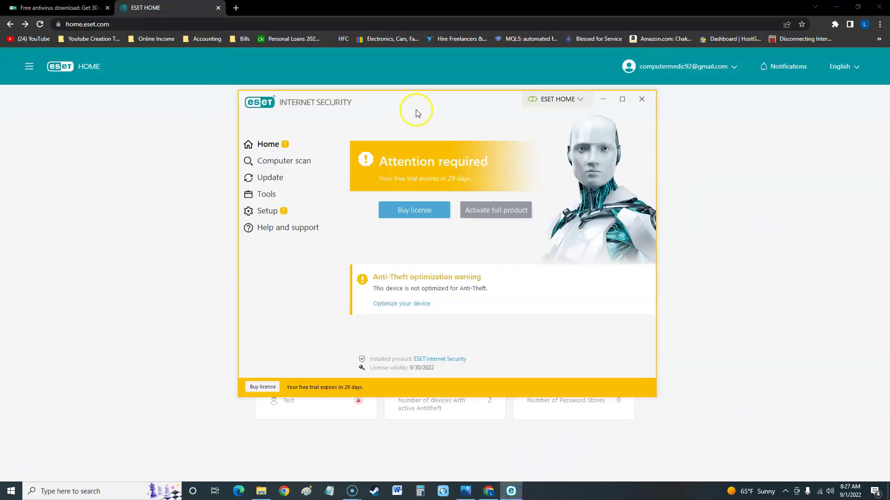
pyautogui.moveTo(417, 112)
pyautogui.mouseDown()
pyautogui.moveTo(417, 98)
pyautogui.moveTo(582, 132)
pyautogui.moveTo(402, 117)
pyautogui.mouseUp()
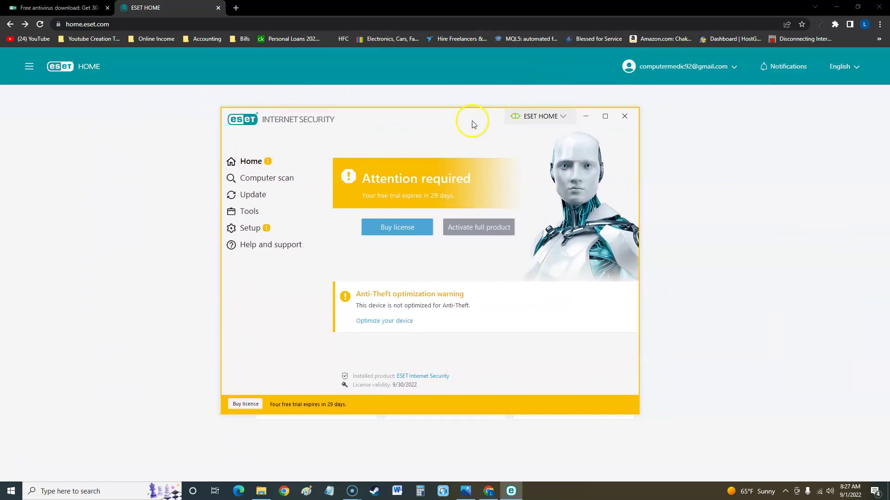
pyautogui.moveTo(449, 117); pyautogui.dragTo(413, 115)
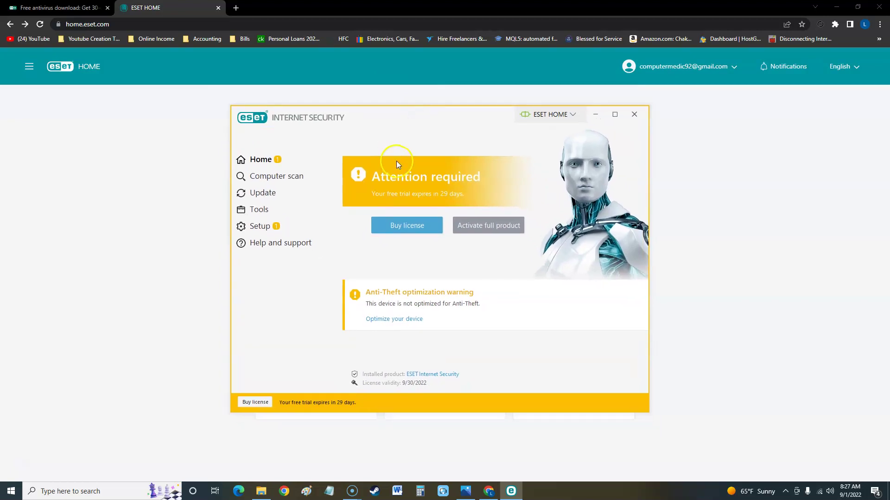
pyautogui.click(466, 490)
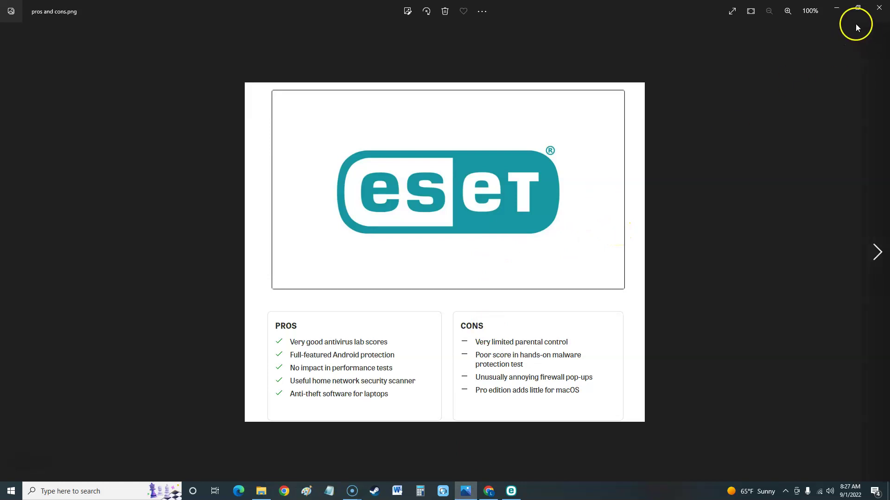
# Advance from pros and cons.png to the spoecs.png specs table image
pyautogui.click(836, 8)
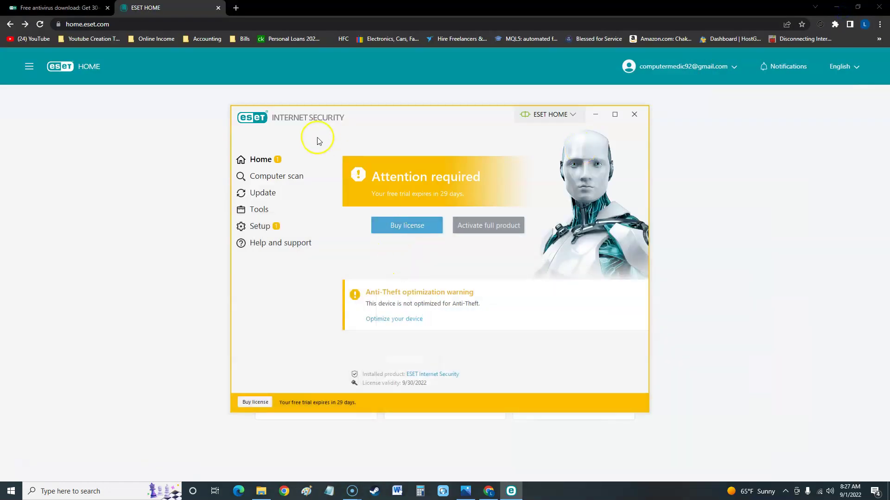
pyautogui.click(466, 491)
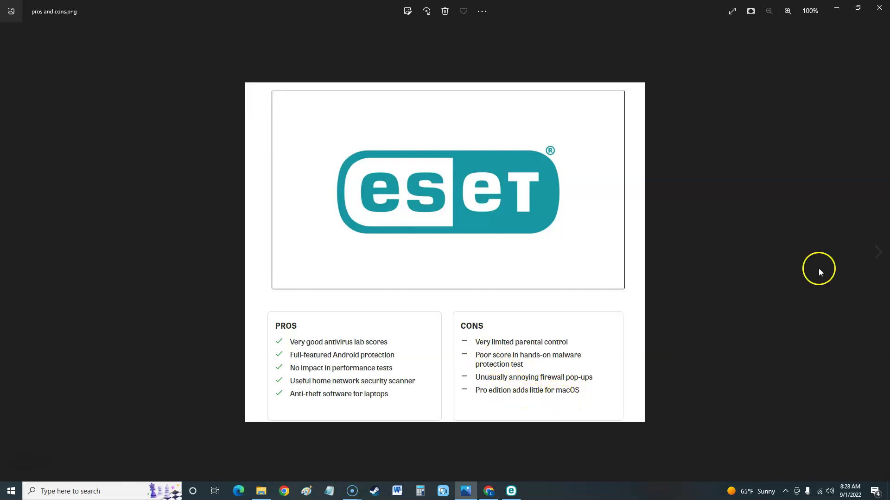
pyautogui.click(880, 240)
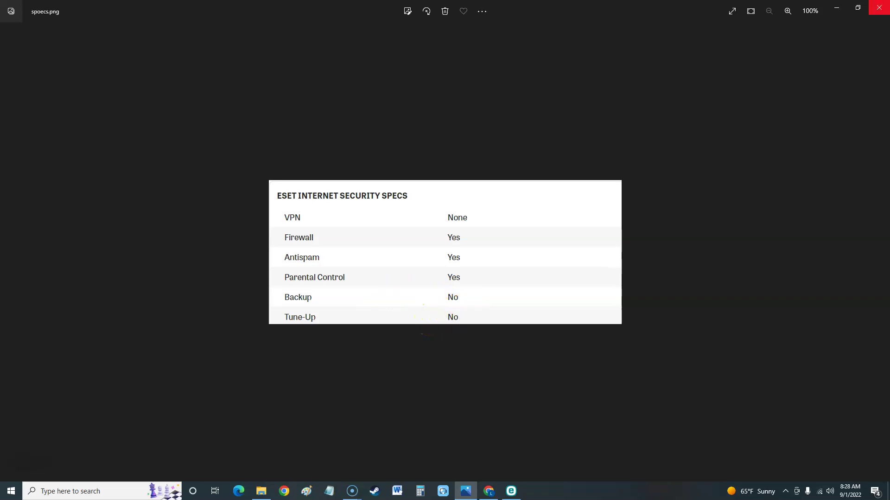
# Minimize the spoecs.png viewer to reveal the ESET home screen showing the 29-day trial
pyautogui.click(847, 11)
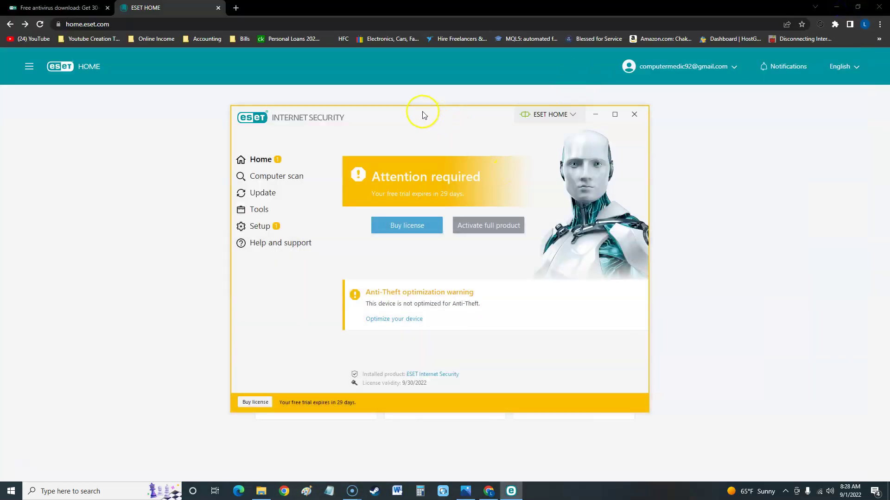
pyautogui.moveTo(422, 117); pyautogui.dragTo(411, 116)
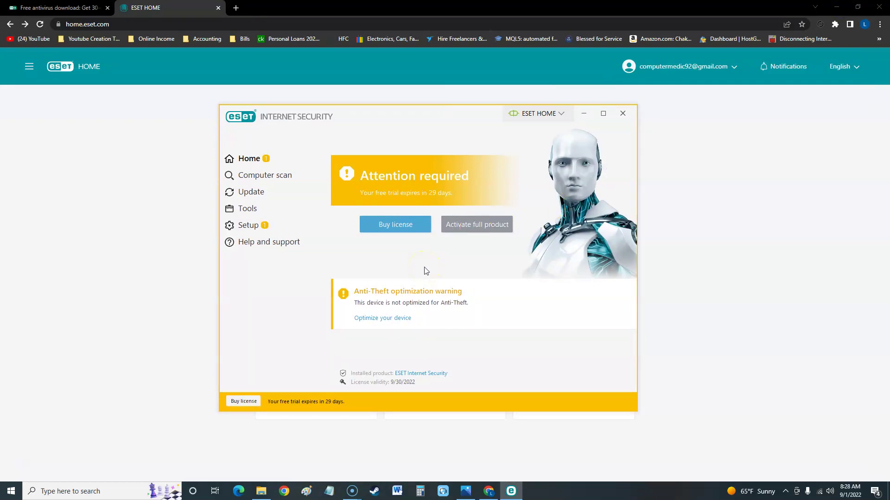
pyautogui.click(466, 492)
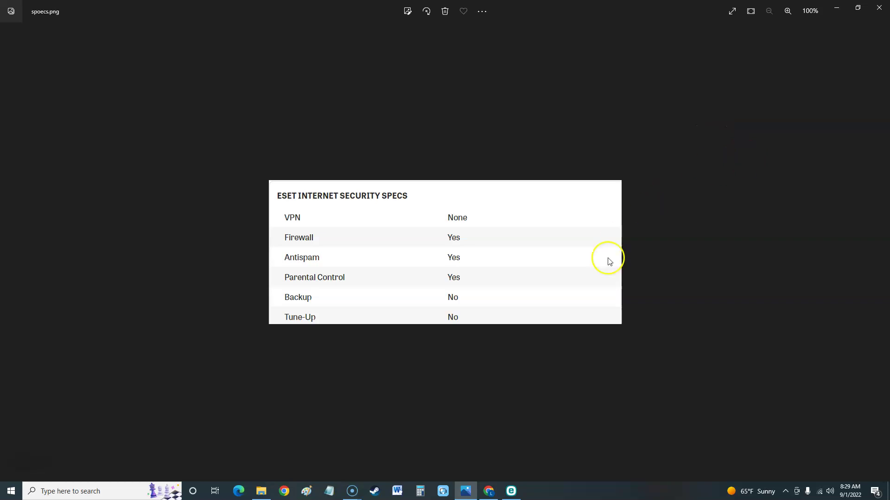
pyautogui.click(831, 17)
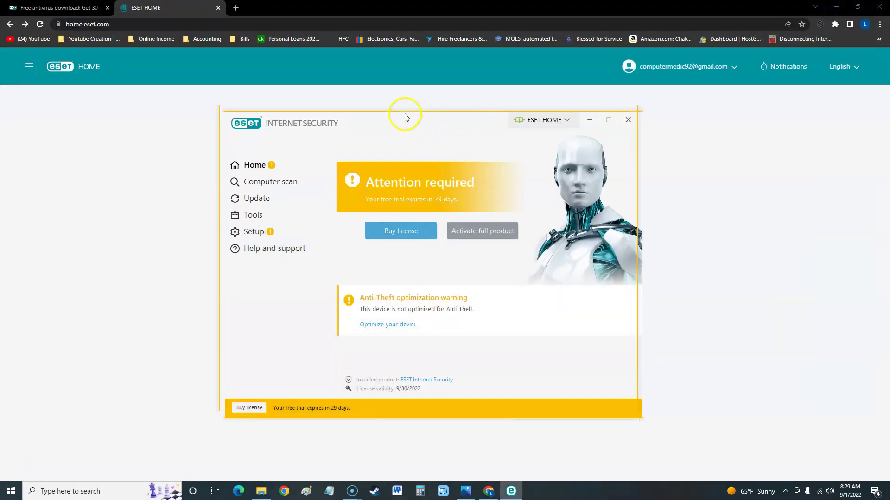
# Clear other windows away, then restore the ESET HOME dashboard showing 2 devices and Anti-Theft
pyautogui.moveTo(404, 117); pyautogui.dragTo(425, 135)
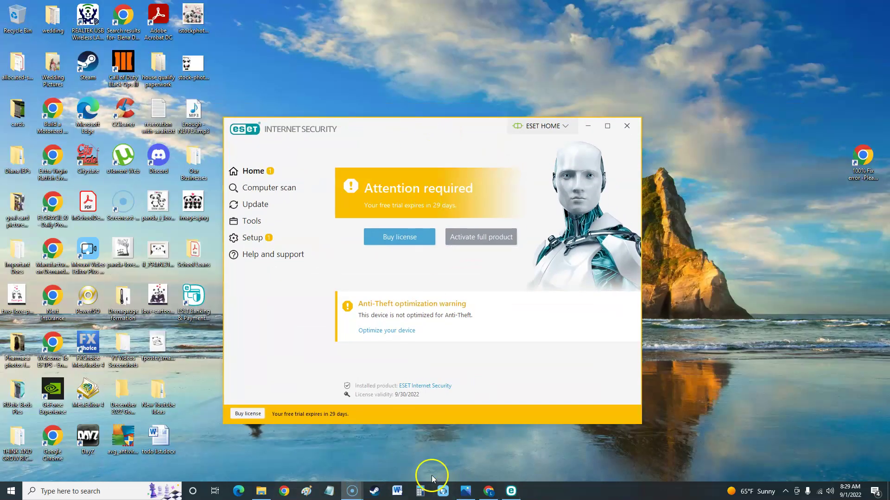
pyautogui.click(489, 491)
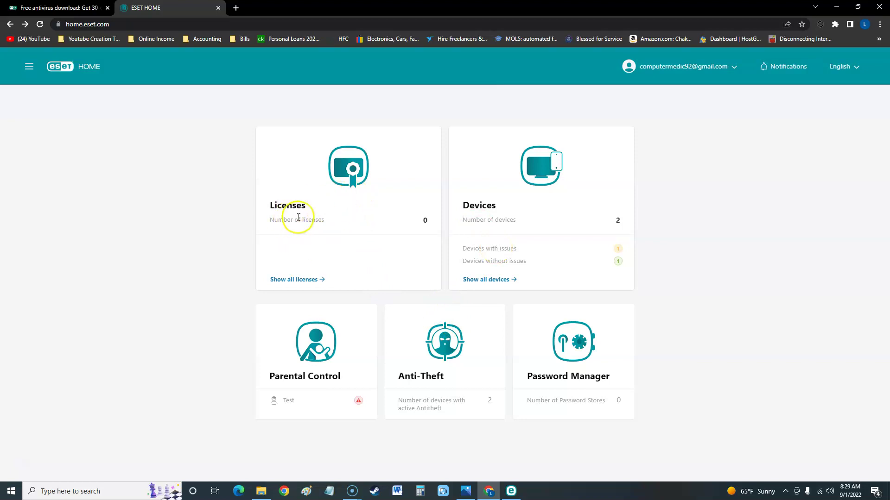
pyautogui.click(573, 209)
pyautogui.click(503, 280)
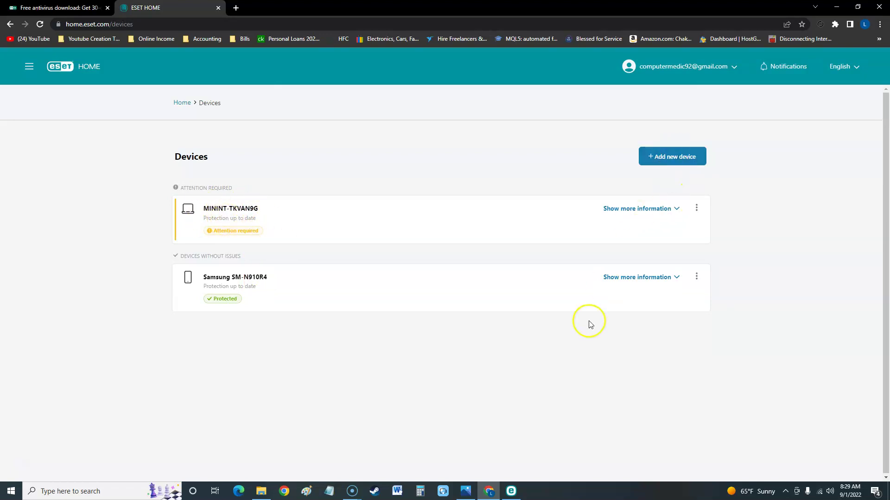
pyautogui.click(696, 276)
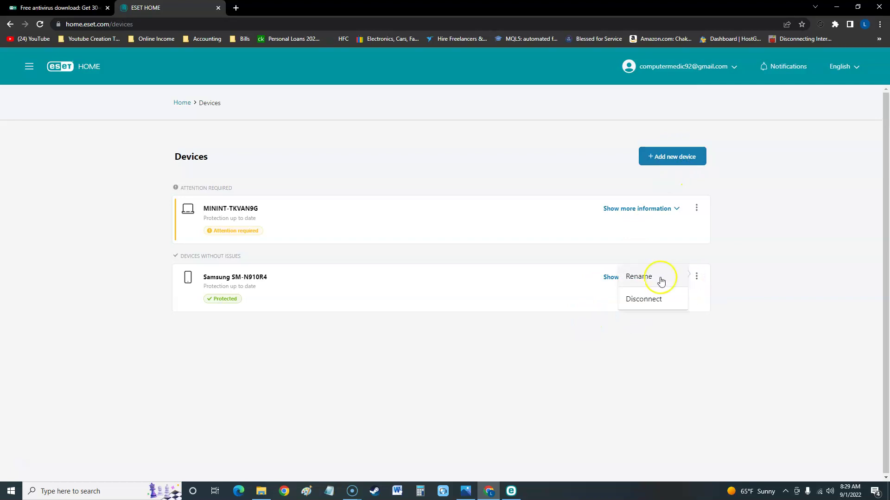
pyautogui.click(10, 24)
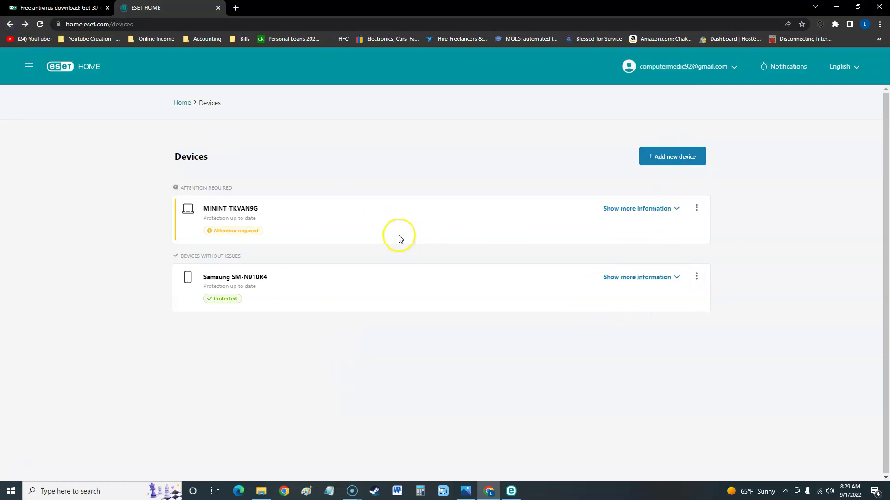
pyautogui.click(9, 24)
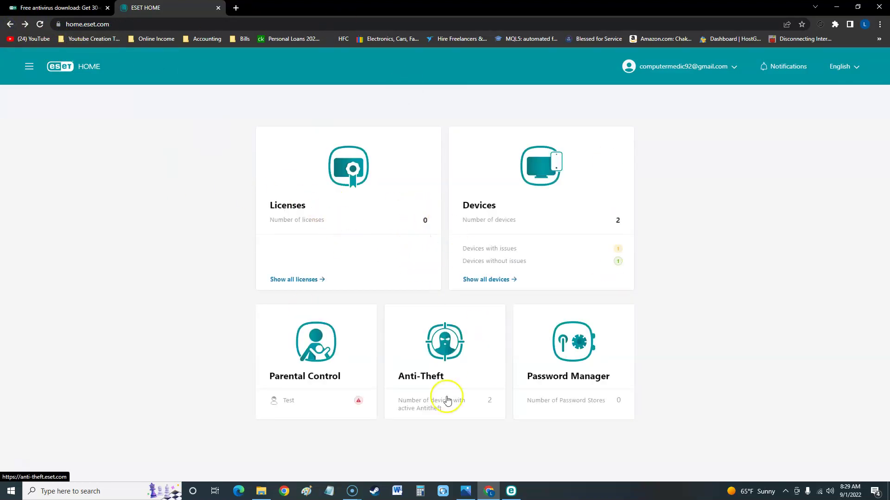
# Open the Test child profile in Parental Control and view its Rules, including Application Guard
pyautogui.click(314, 352)
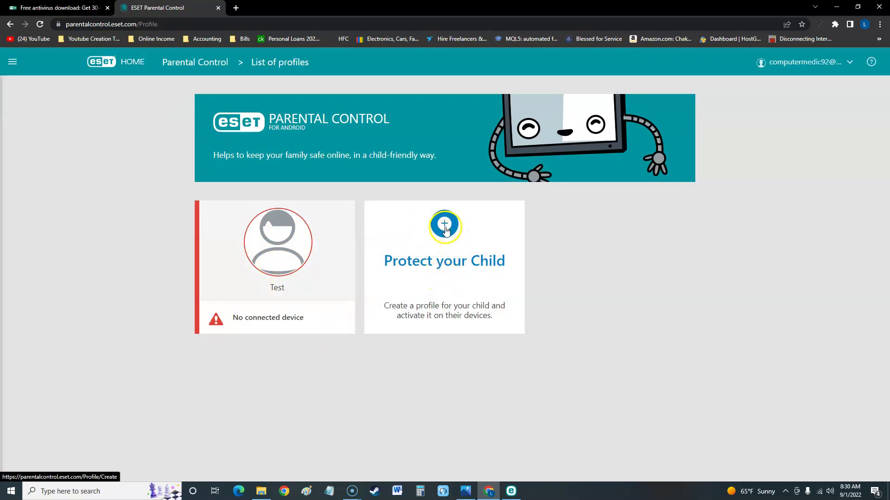
pyautogui.click(278, 253)
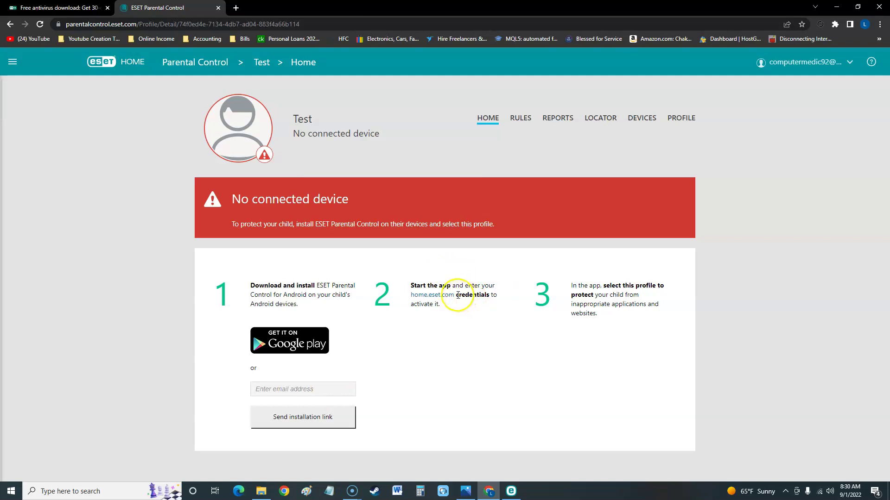
pyautogui.moveTo(458, 296); pyautogui.dragTo(483, 301)
pyautogui.click(499, 308)
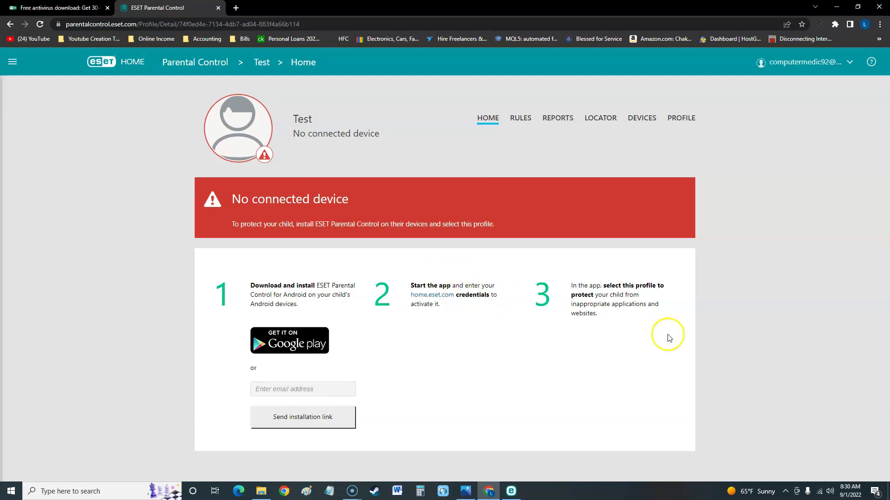
pyautogui.moveTo(580, 295); pyautogui.dragTo(640, 308)
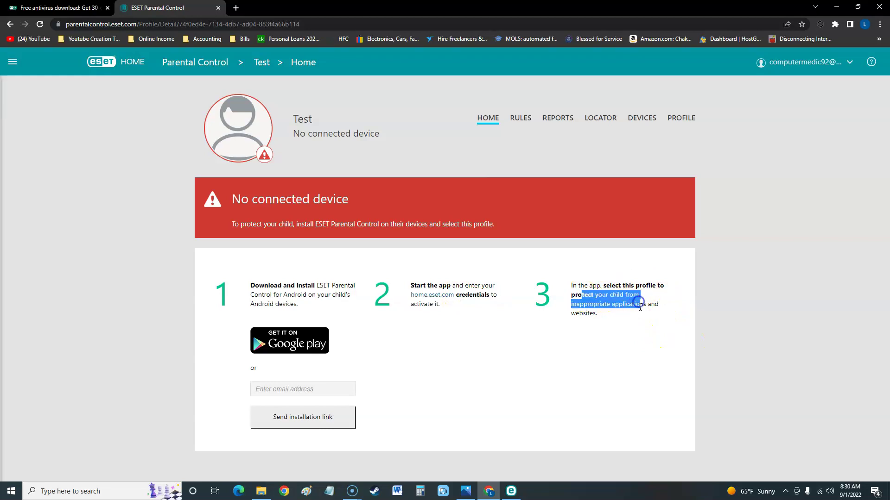
pyautogui.click(639, 309)
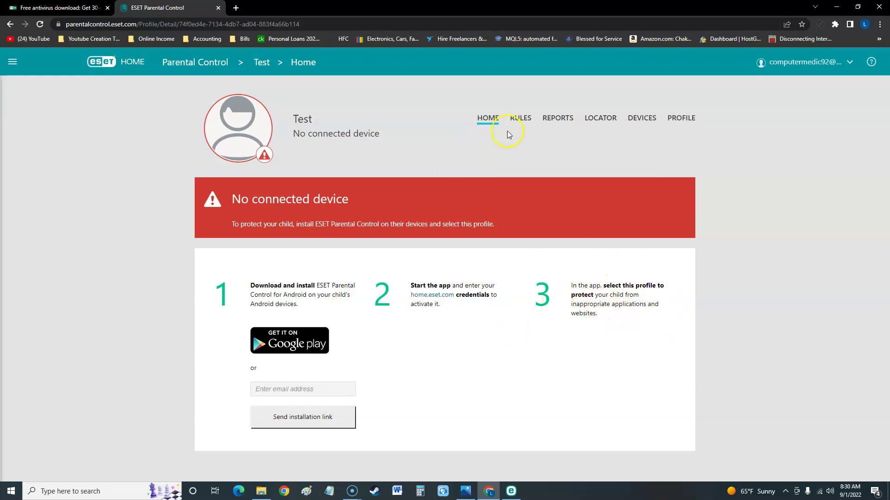
pyautogui.click(520, 119)
# Review Application Guard's app blocking, keeping the 20% battery threshold and filtering to Time-limited apps
pyautogui.scroll(-1, 348, 236)
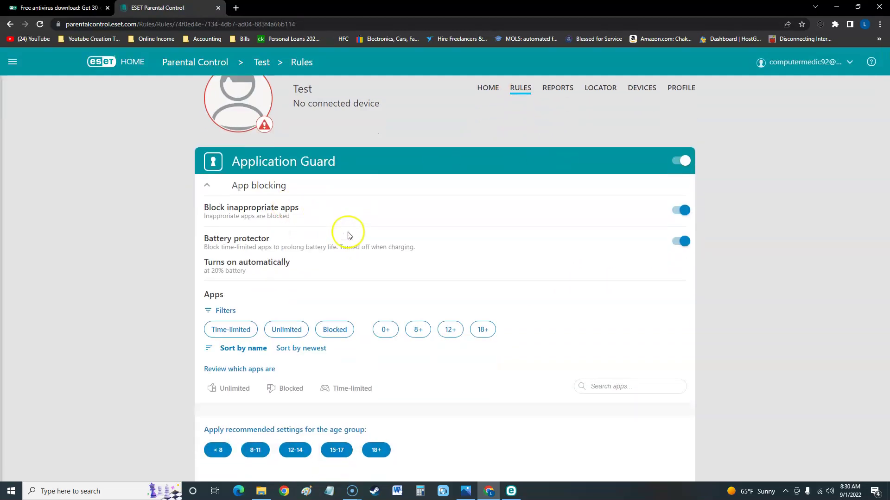
pyautogui.scroll(1, 349, 236)
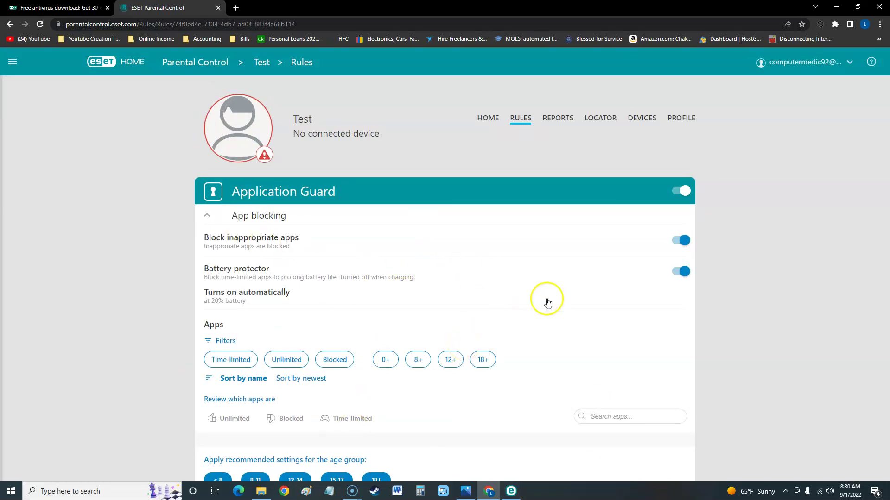
pyautogui.scroll(-1, 474, 288)
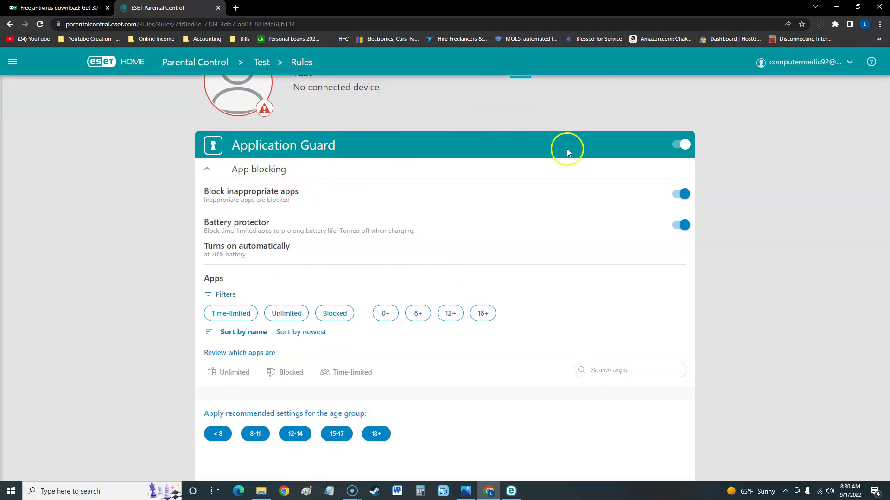
pyautogui.click(674, 150)
pyautogui.click(675, 190)
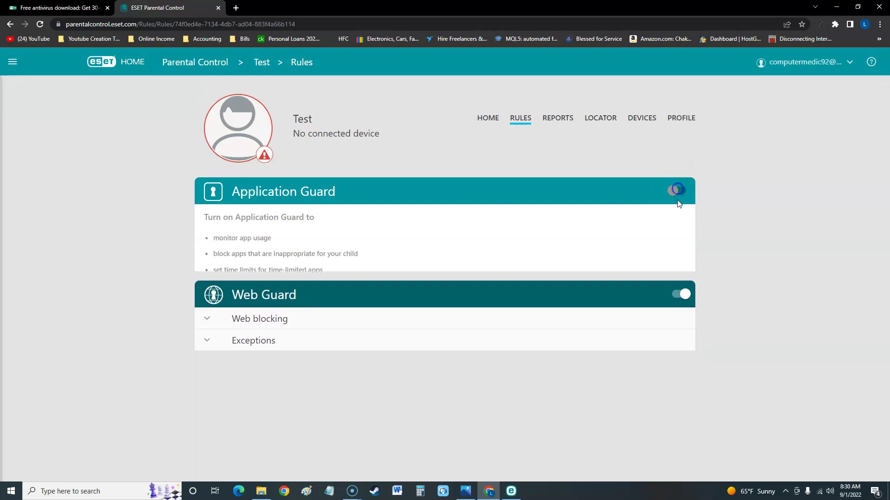
pyautogui.click(267, 216)
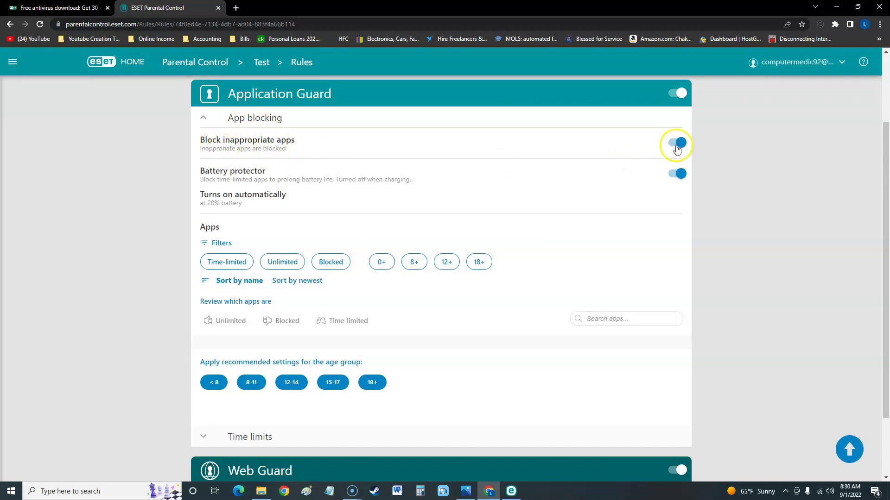
pyautogui.click(225, 201)
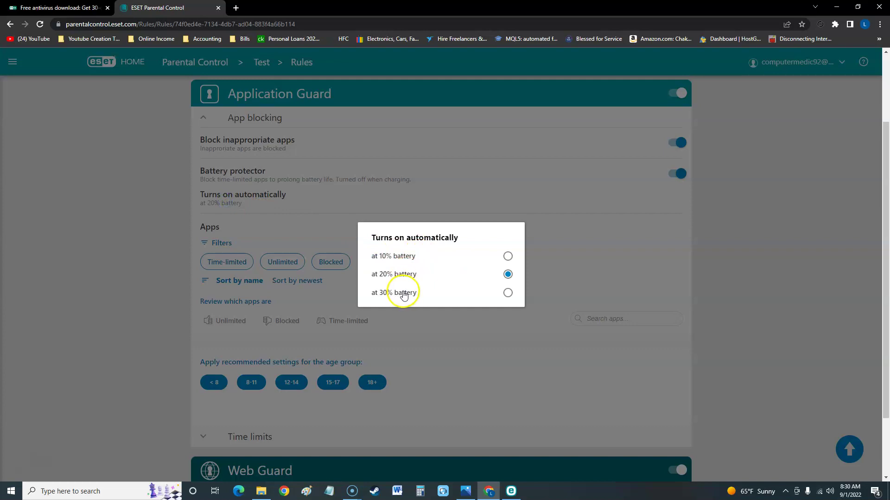
pyautogui.click(509, 274)
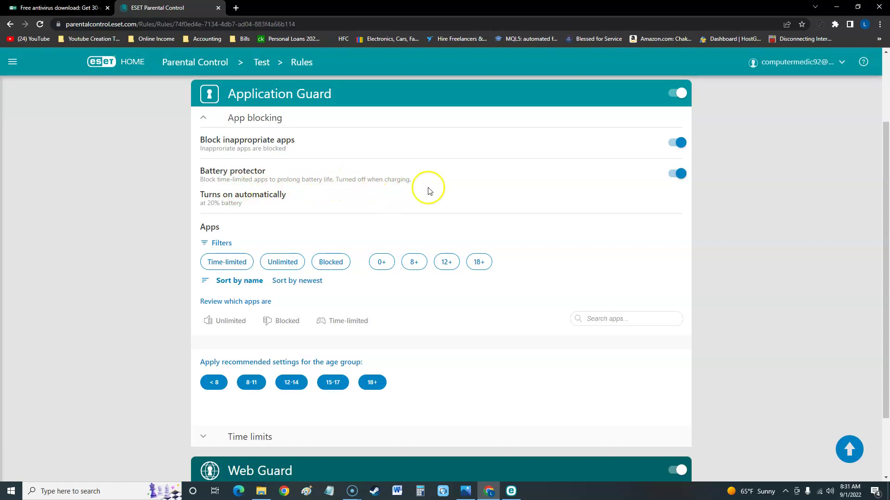
pyautogui.scroll(-1, 250, 295)
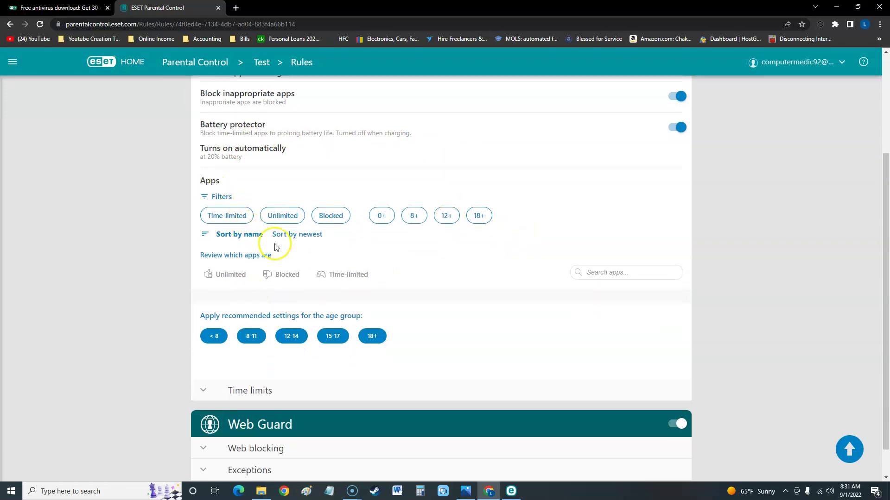
pyautogui.click(231, 216)
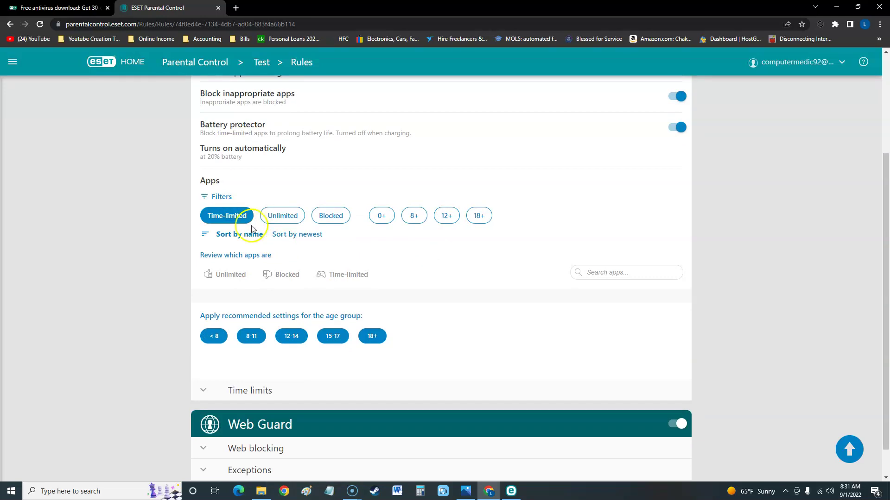
pyautogui.click(608, 274)
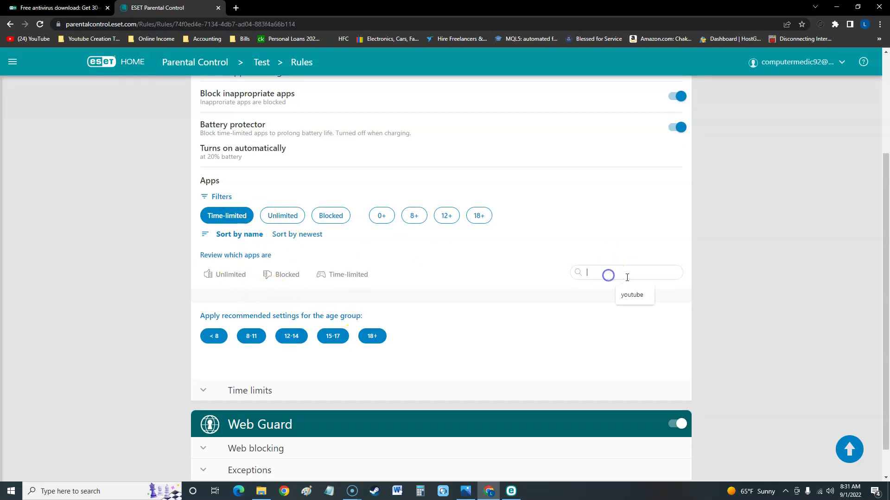
pyautogui.click(585, 229)
# Set Time limits to 3h 30m on school days and 6h 15m on non-school days
pyautogui.scroll(-1, 325, 314)
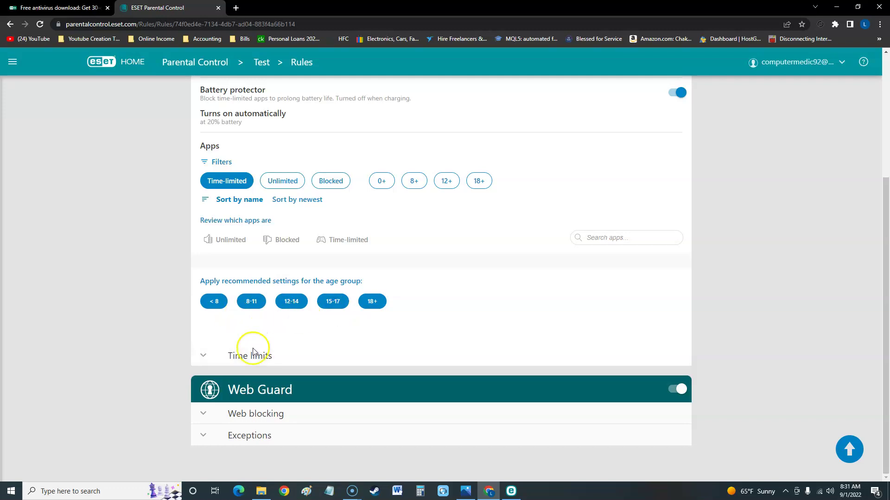
pyautogui.click(239, 363)
pyautogui.scroll(3, 369, 322)
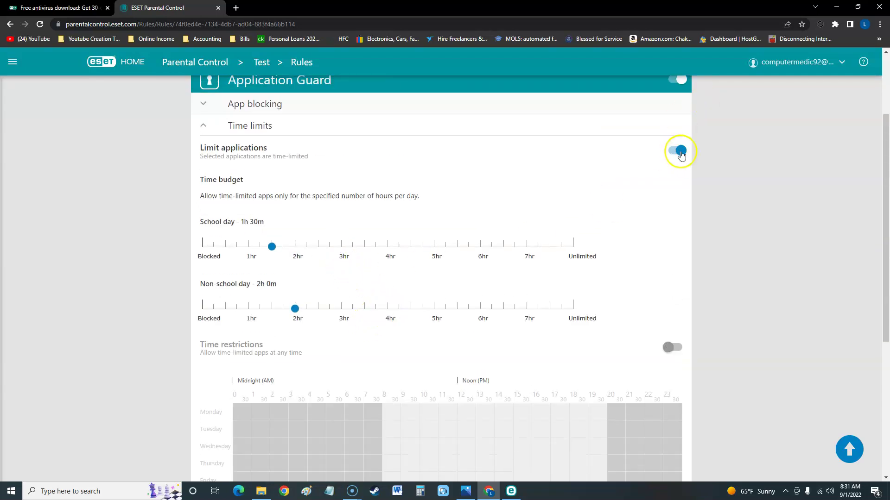
pyautogui.moveTo(273, 246); pyautogui.dragTo(364, 247)
pyautogui.moveTo(294, 320); pyautogui.dragTo(492, 323)
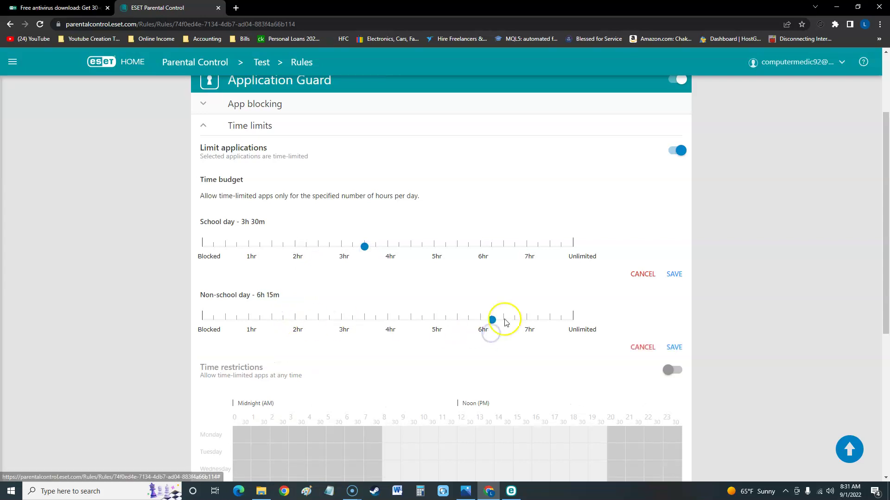
pyautogui.scroll(-6, 451, 260)
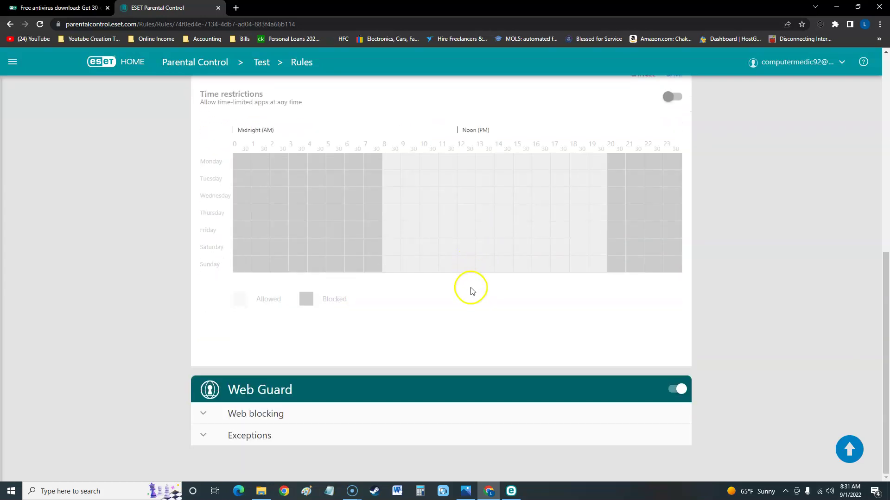
pyautogui.scroll(6, 470, 303)
pyautogui.click(260, 177)
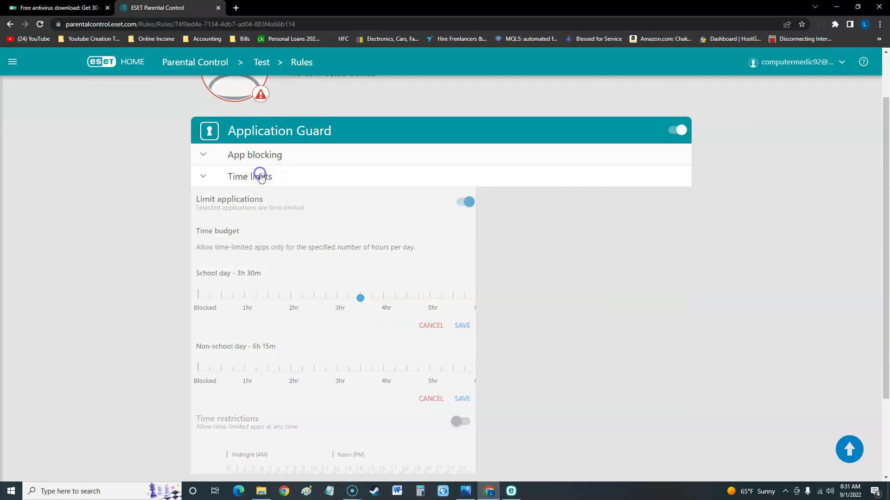
# Mark Family & Parenting, Online Ads, Religion, Sports and Technology website categories as inappropriate
pyautogui.click(275, 302)
pyautogui.scroll(-5, 324, 297)
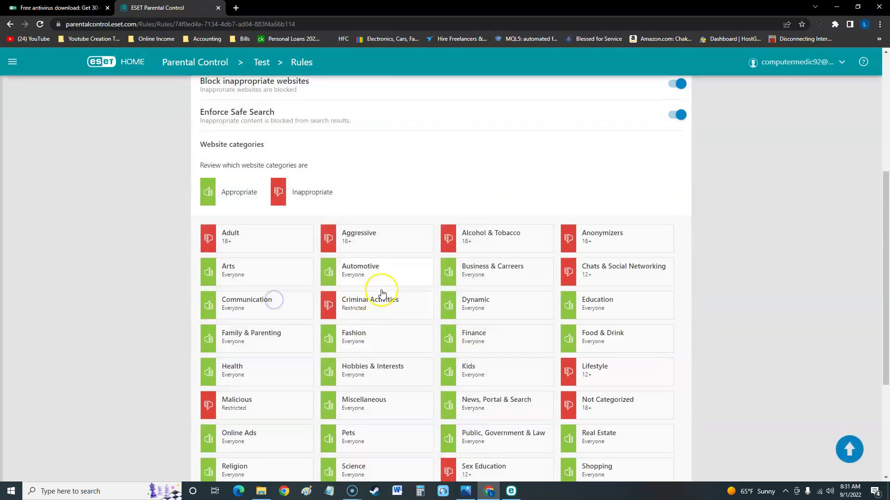
pyautogui.scroll(-1, 274, 320)
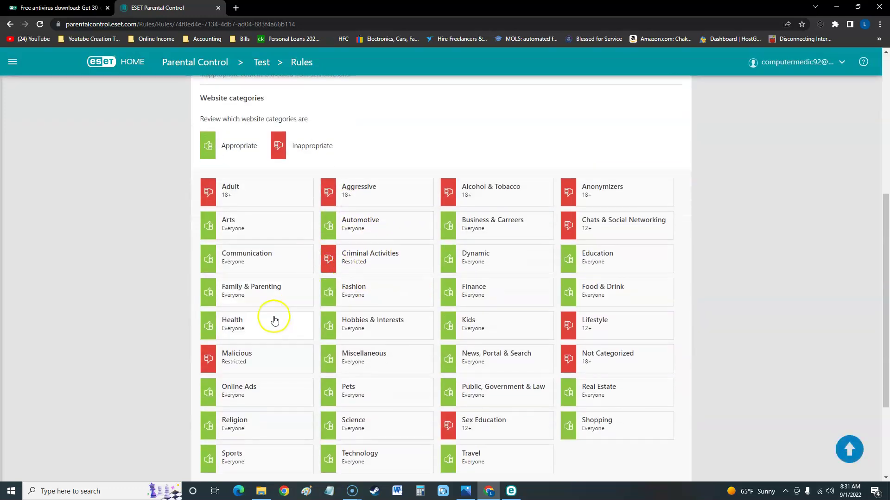
pyautogui.scroll(-2, 275, 320)
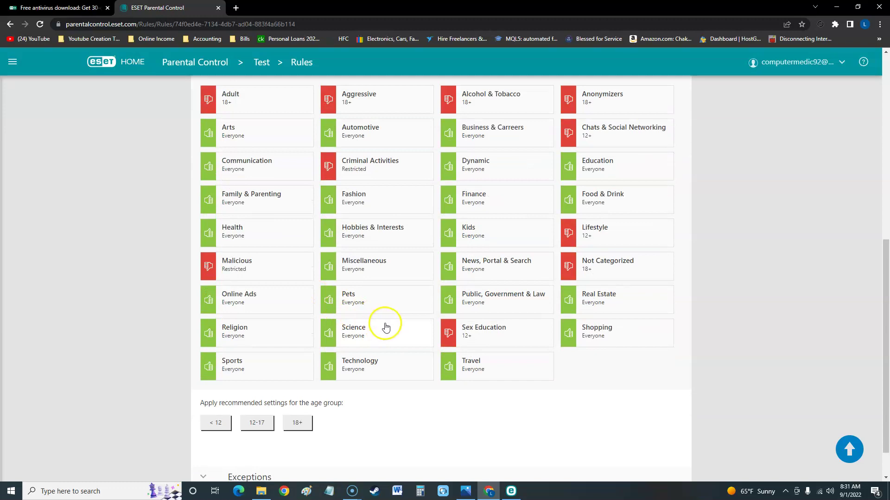
pyautogui.click(243, 206)
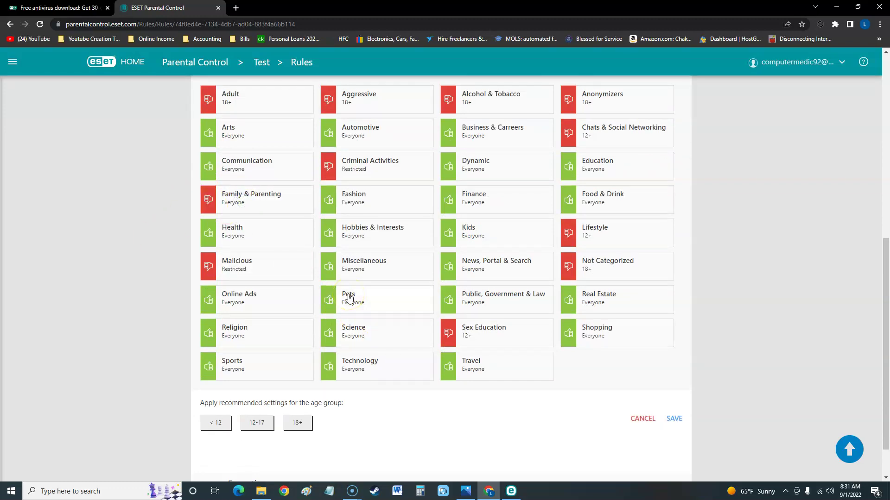
pyautogui.click(229, 302)
pyautogui.click(247, 341)
pyautogui.click(265, 359)
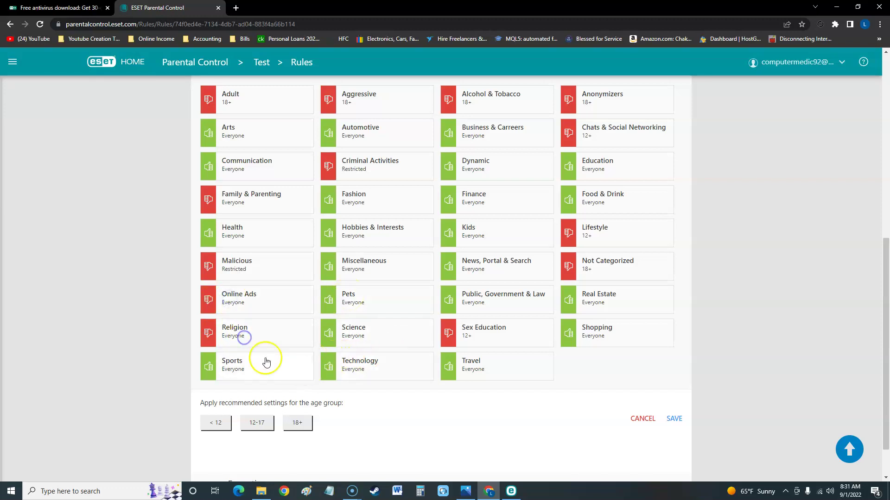
pyautogui.click(397, 373)
pyautogui.scroll(2, 588, 383)
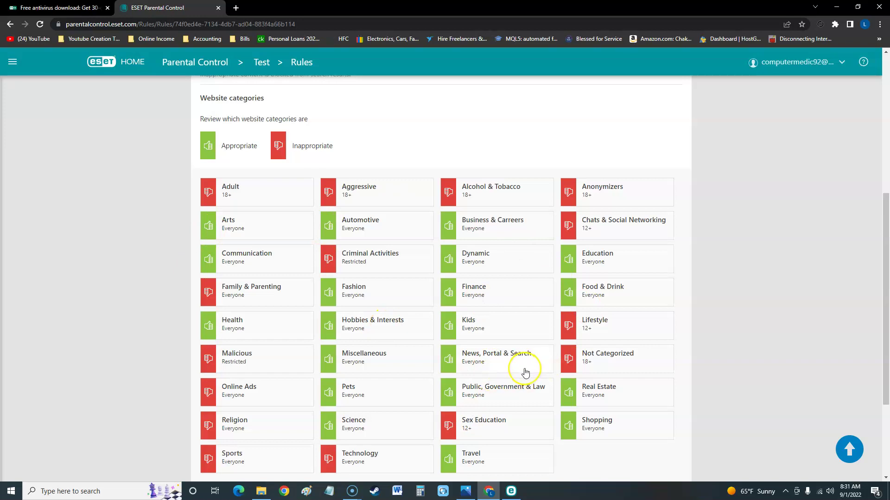
pyautogui.scroll(3, 525, 373)
pyautogui.scroll(-7, 477, 341)
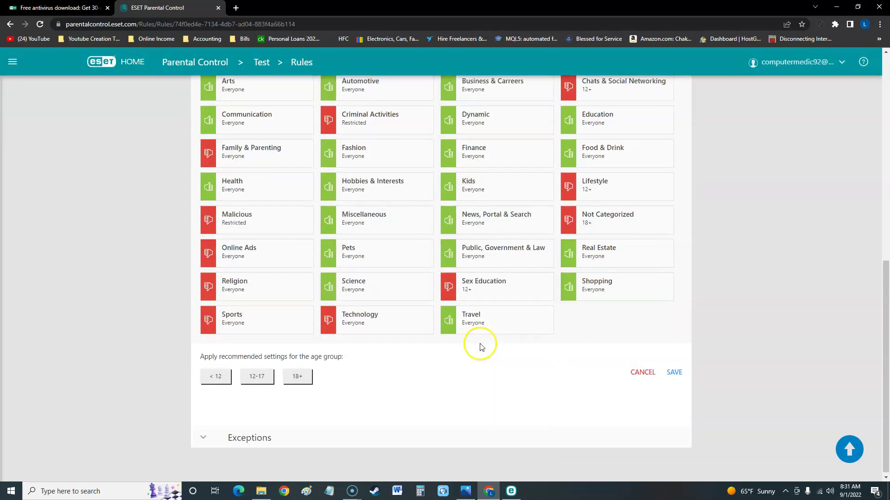
# Try the recommended Web Guard category presets for the under-12, 12-17 and 18+ age groups
pyautogui.click(219, 385)
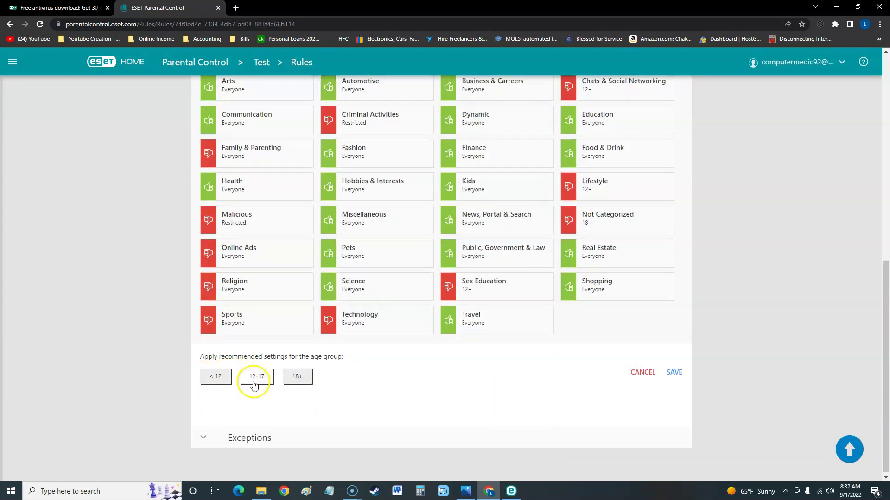
pyautogui.click(290, 384)
pyautogui.scroll(2, 378, 433)
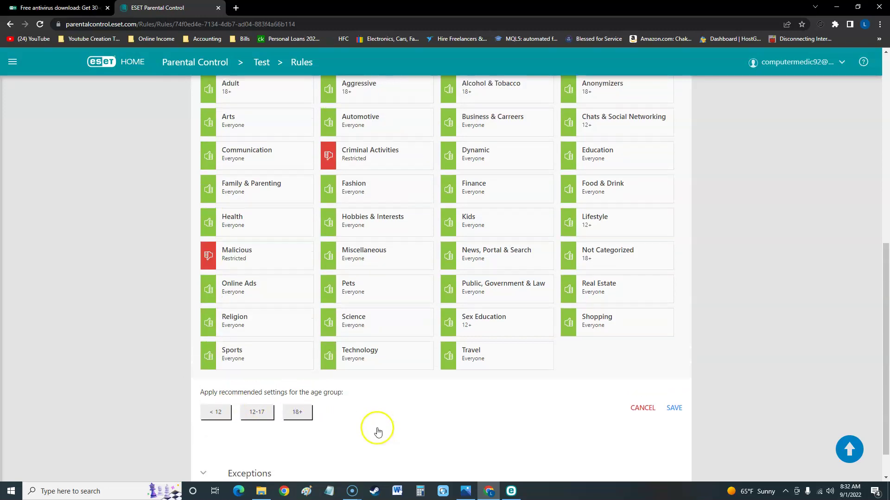
pyautogui.scroll(-1, 351, 280)
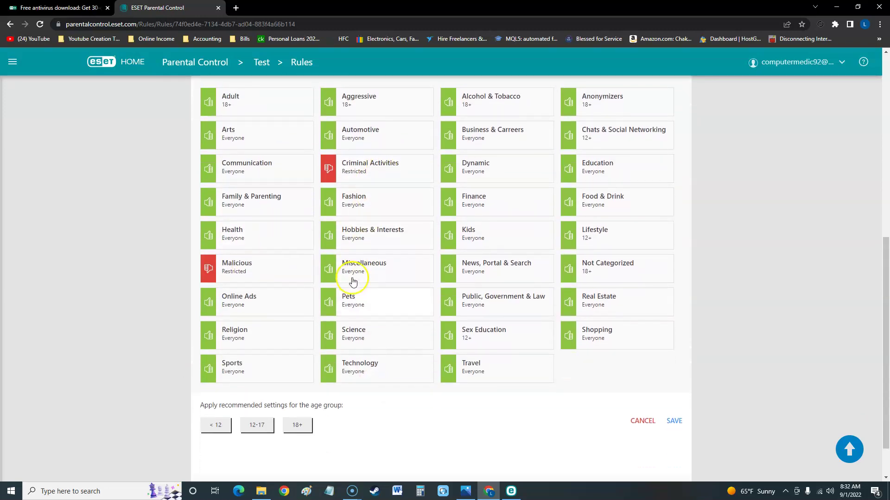
pyautogui.click(255, 423)
pyautogui.scroll(1, 399, 278)
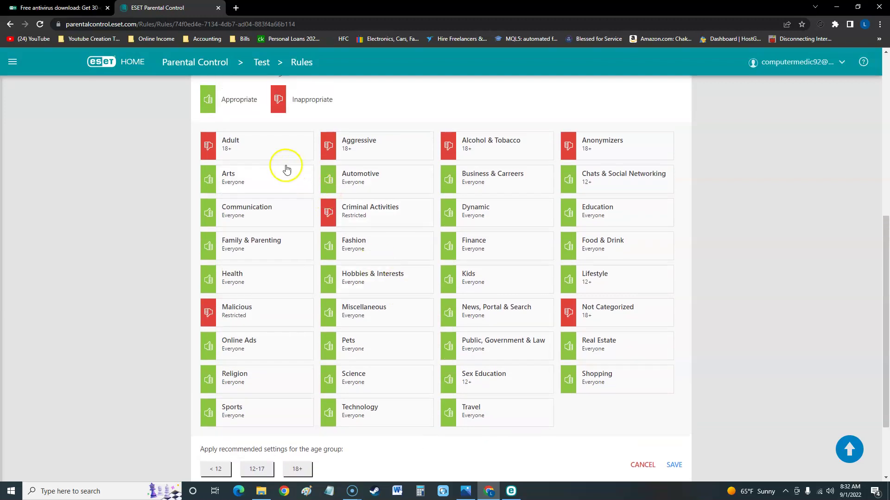
pyautogui.scroll(-1, 398, 288)
pyautogui.click(297, 423)
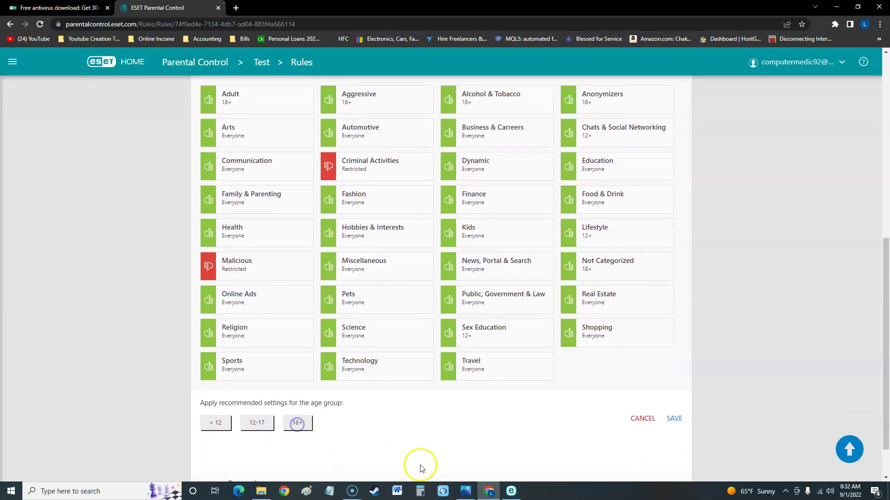
# Apply the youngest (< 12) age-group preset so 18+ and 12+ categories are blocked
pyautogui.scroll(3, 227, 208)
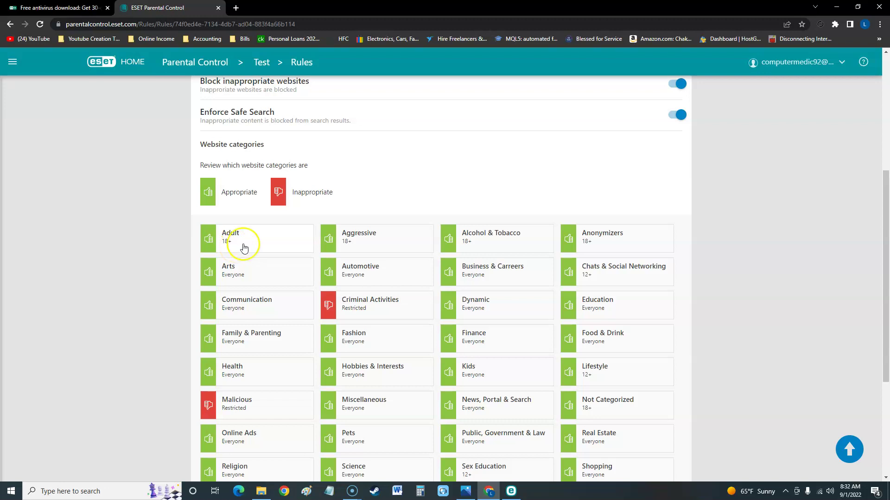
pyautogui.scroll(-3, 244, 245)
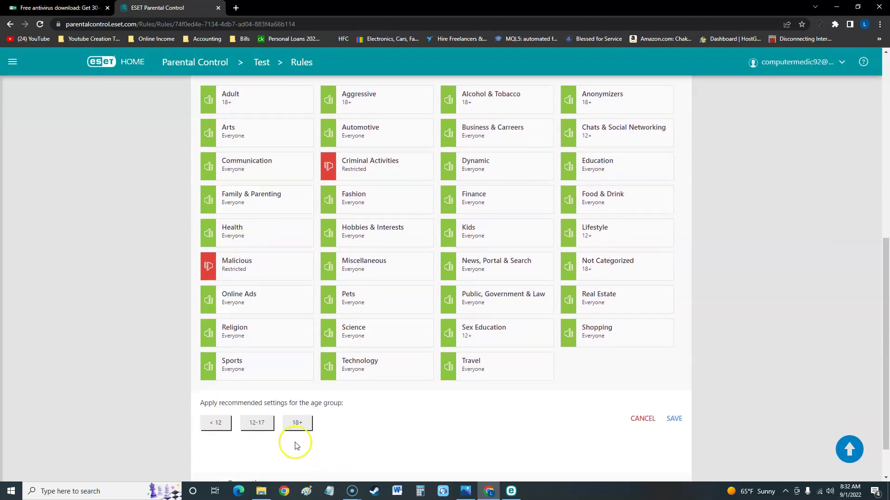
pyautogui.click(257, 423)
pyautogui.click(219, 422)
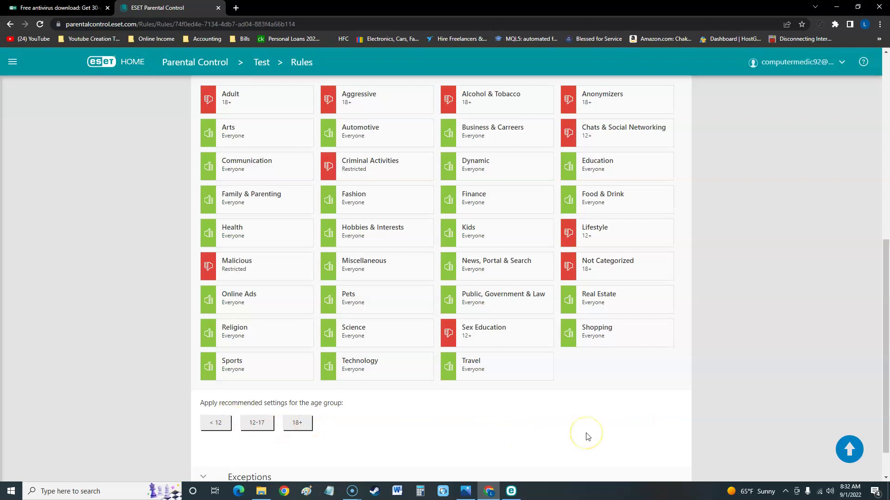
pyautogui.scroll(3, 645, 308)
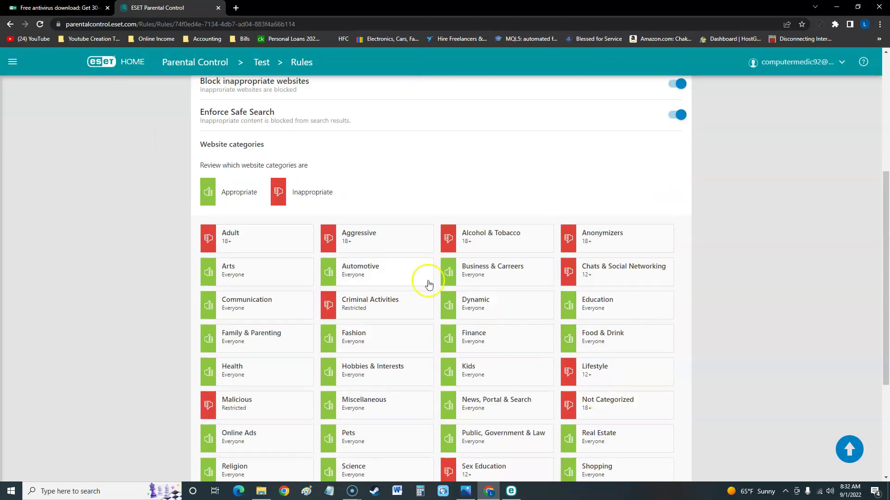
pyautogui.scroll(1, 417, 281)
pyautogui.scroll(-5, 470, 322)
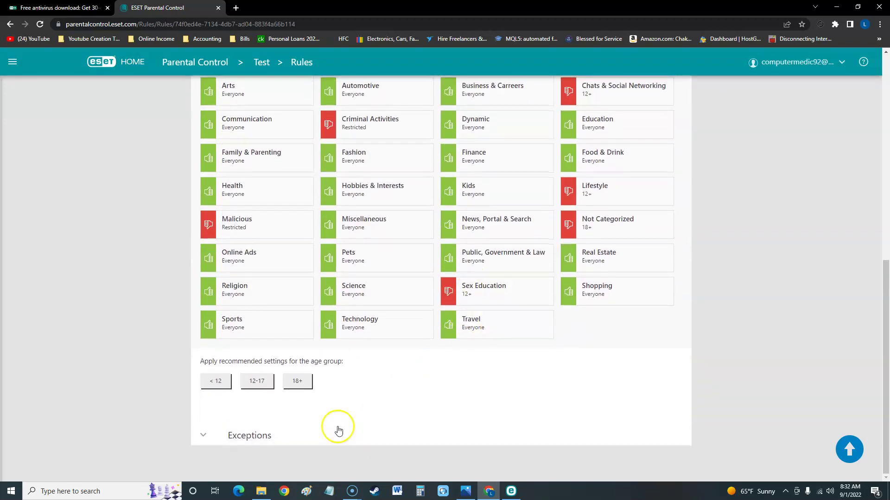
pyautogui.scroll(6, 397, 377)
pyautogui.scroll(-5, 641, 320)
pyautogui.scroll(4, 621, 360)
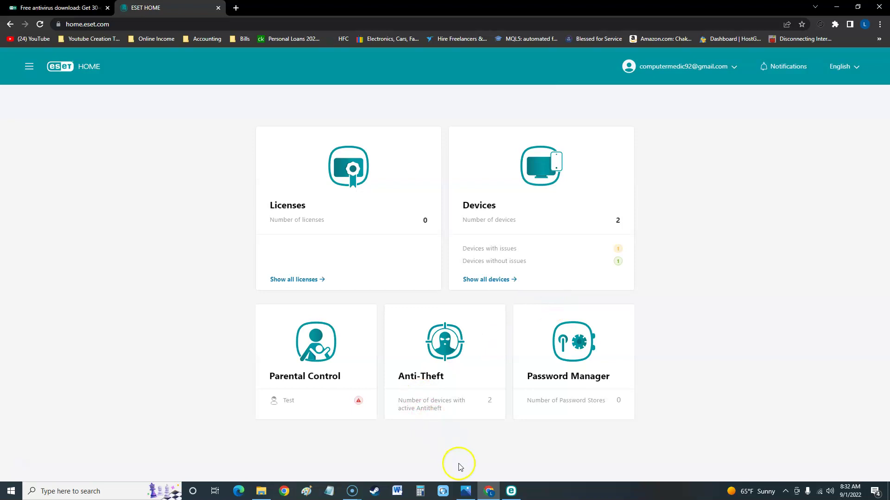
# Review the Anti-Theft devices, including the Samsung phone with an expired trial, then go back Home
pyautogui.click(445, 366)
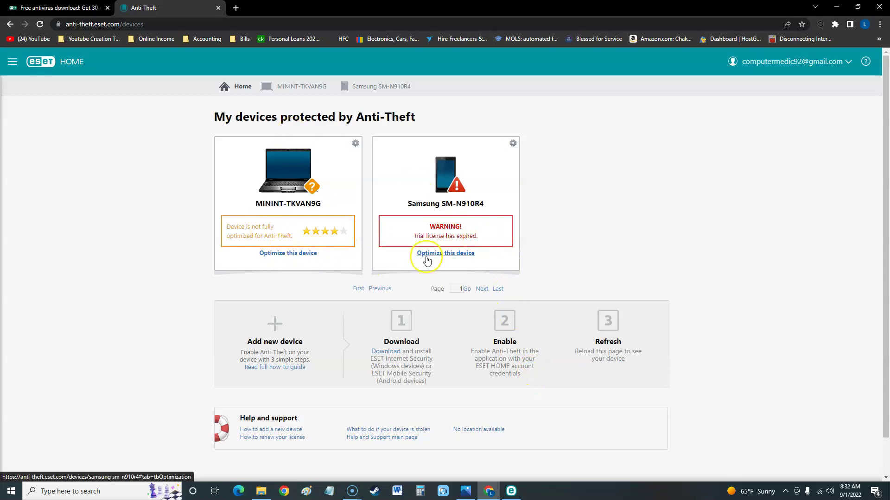
pyautogui.scroll(-1, 481, 268)
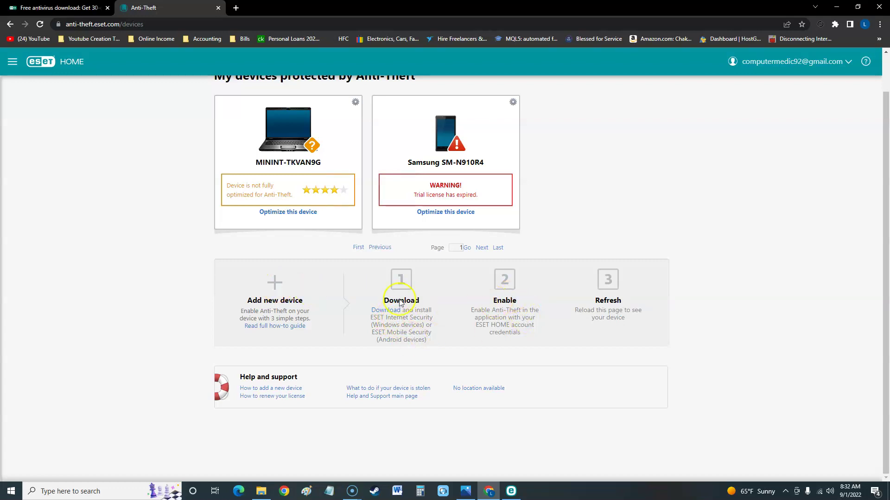
pyautogui.scroll(1, 435, 321)
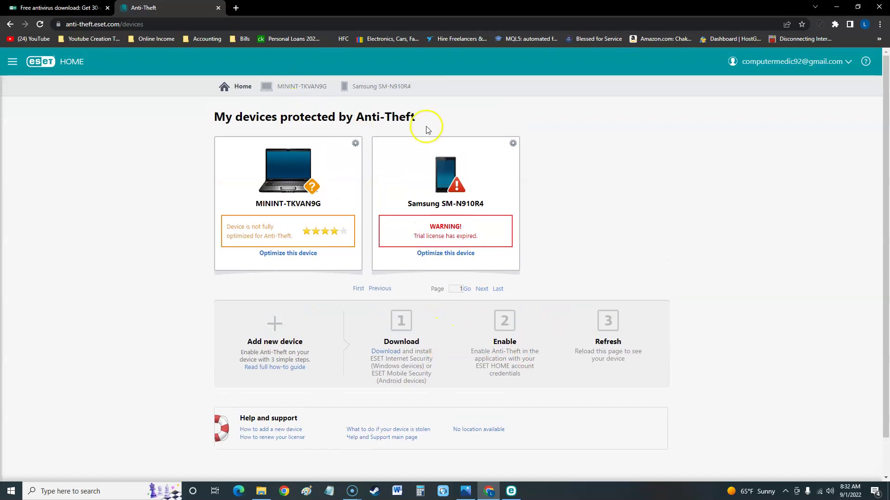
pyautogui.click(243, 88)
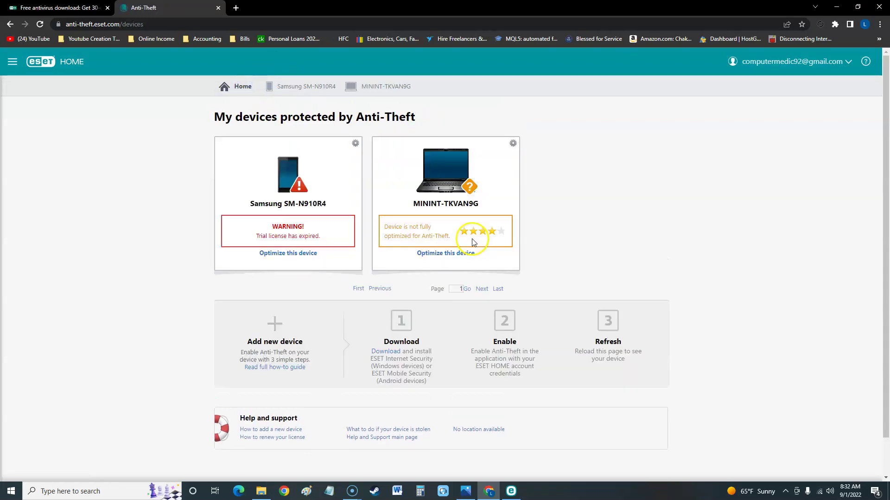
pyautogui.click(235, 88)
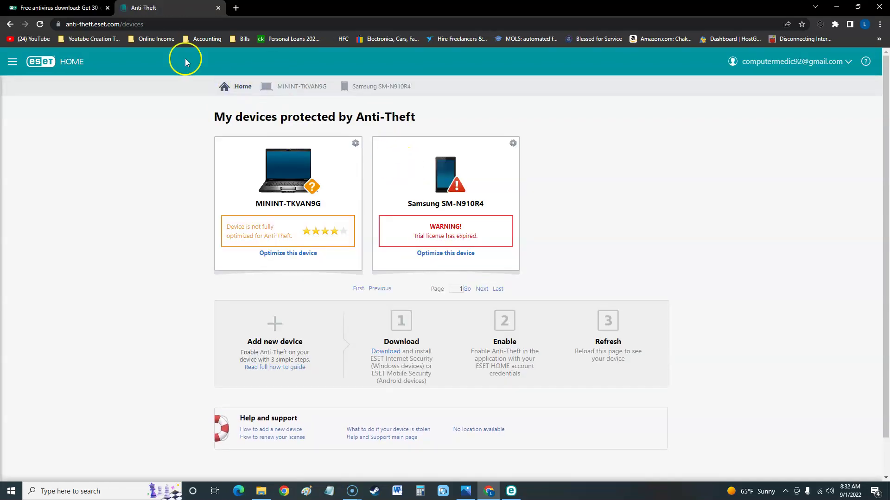
pyautogui.click(72, 62)
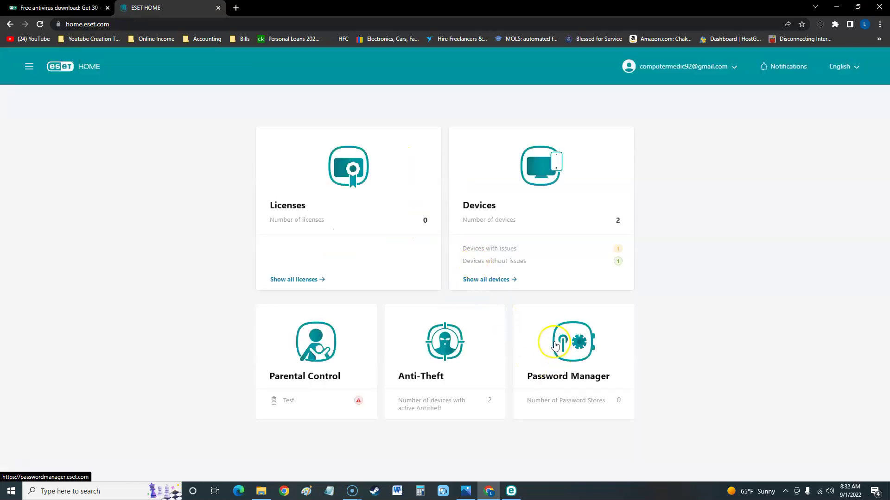
# Show Password Manager's no-licence-available message, then place the ESET Internet Security window over it
pyautogui.click(571, 341)
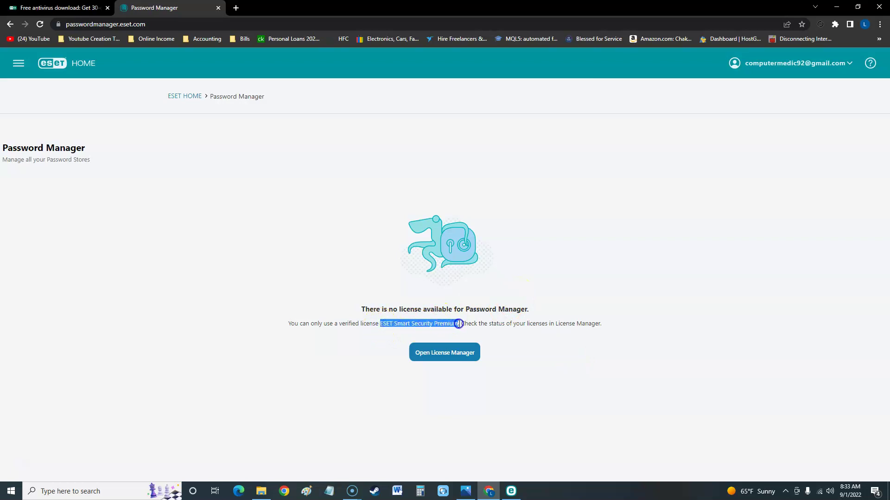
pyautogui.click(508, 323)
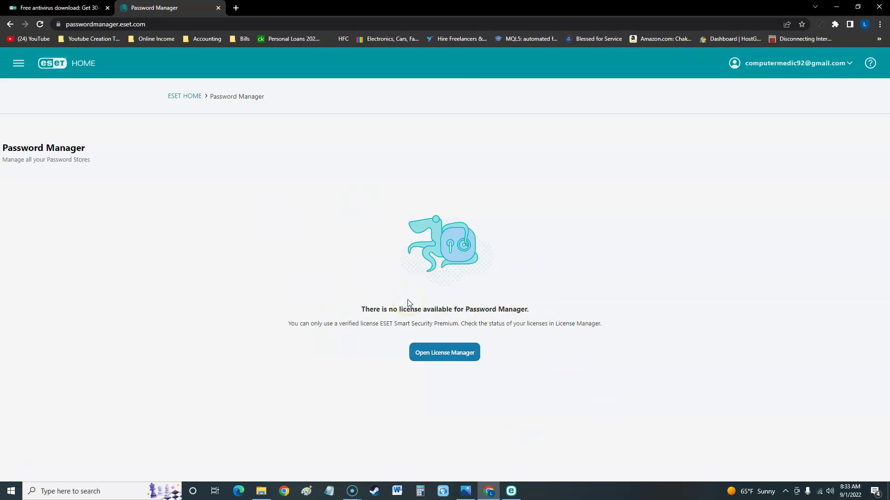
pyautogui.moveTo(362, 308); pyautogui.dragTo(544, 325)
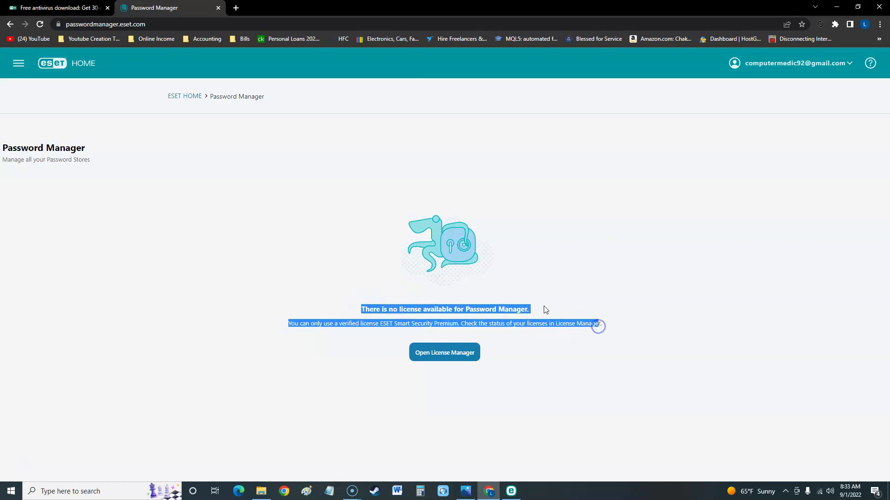
pyautogui.click(472, 308)
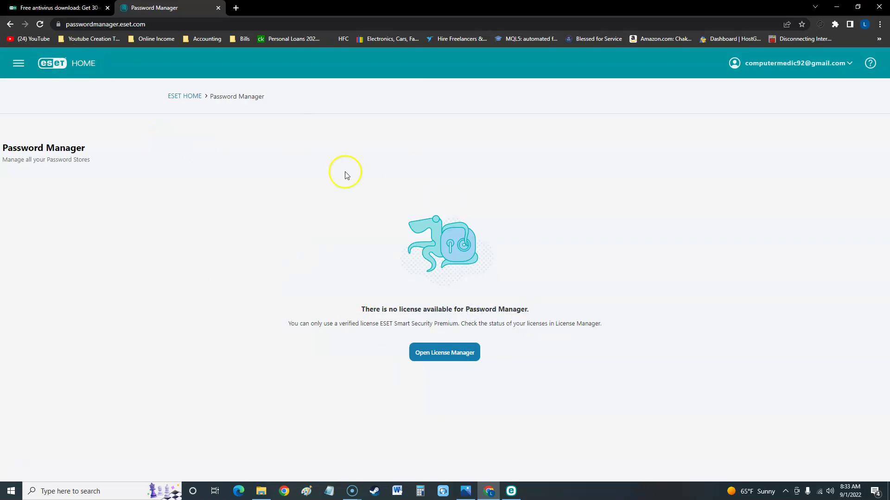
pyautogui.click(511, 492)
pyautogui.moveTo(347, 131)
pyautogui.mouseDown()
pyautogui.moveTo(310, 128)
pyautogui.moveTo(334, 122)
pyautogui.mouseUp()
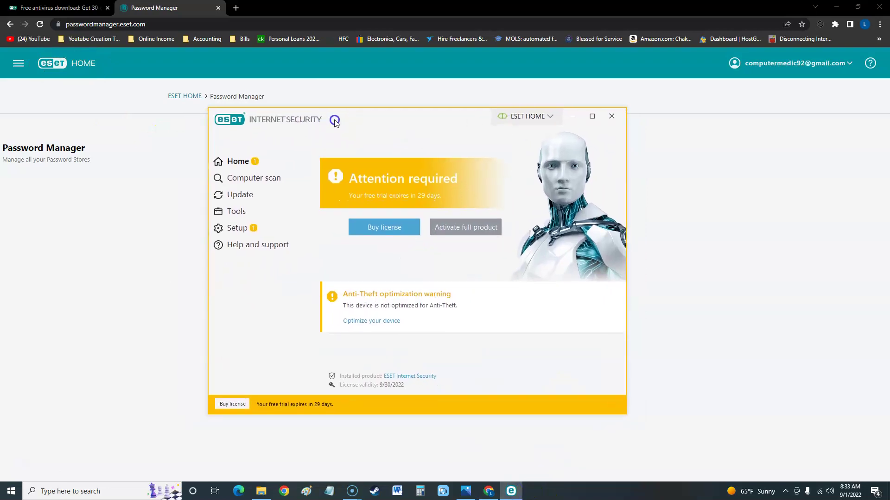
# Go to Home, then open Computer scan with its full, advanced and drag-and-drop options
pyautogui.click(241, 161)
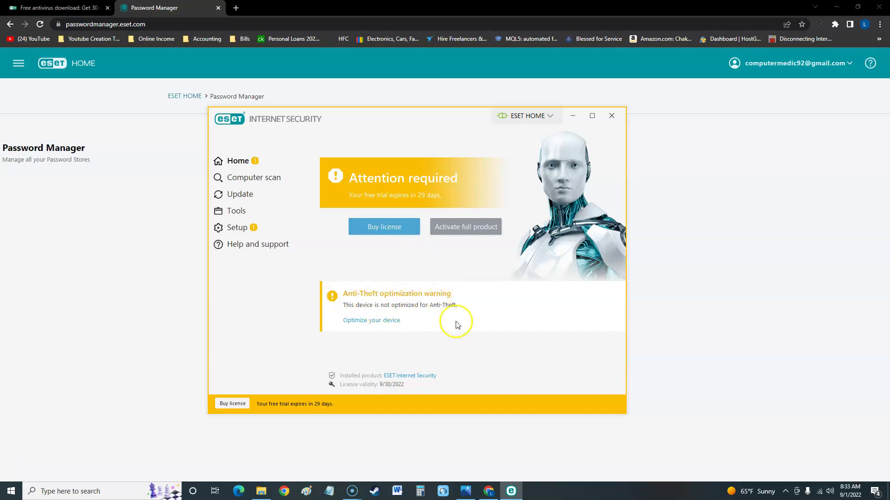
pyautogui.click(248, 180)
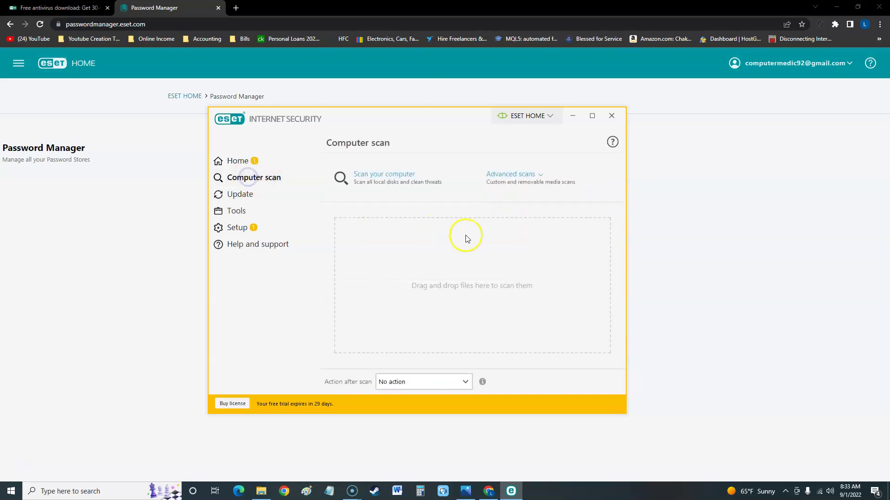
# Start a full computer scan, check the update status, then return to the running scan
pyautogui.click(383, 179)
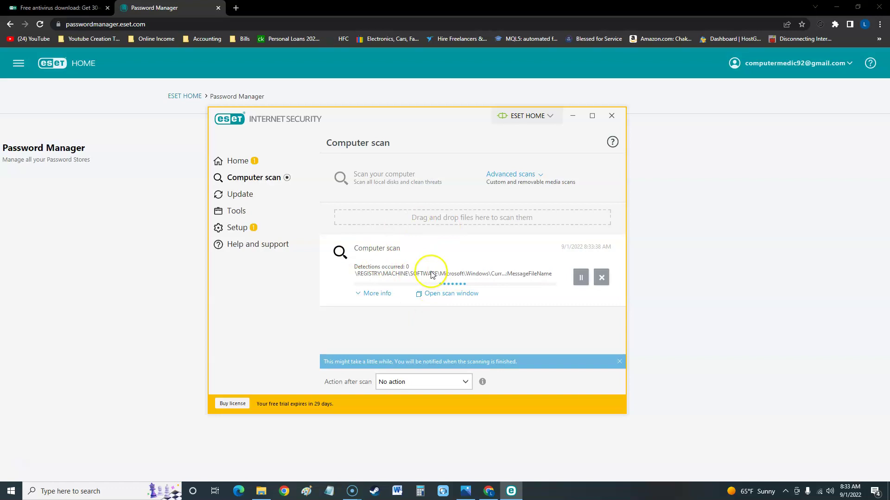
pyautogui.click(250, 194)
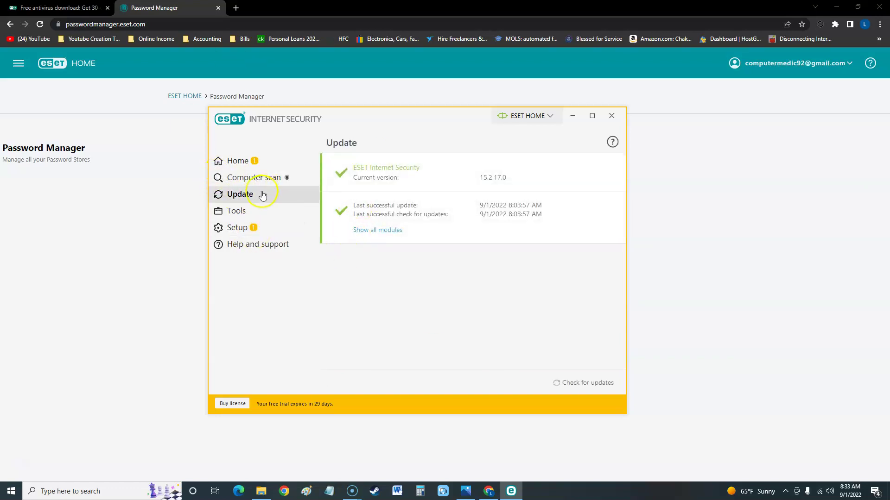
pyautogui.click(255, 178)
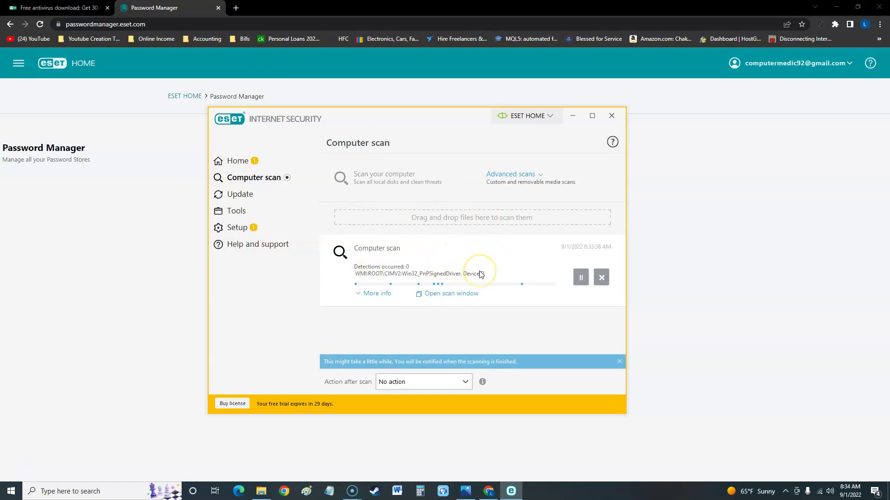
# Open the custom scan setup under advanced scans, keep the Smart scan profile, and close it
pyautogui.click(519, 176)
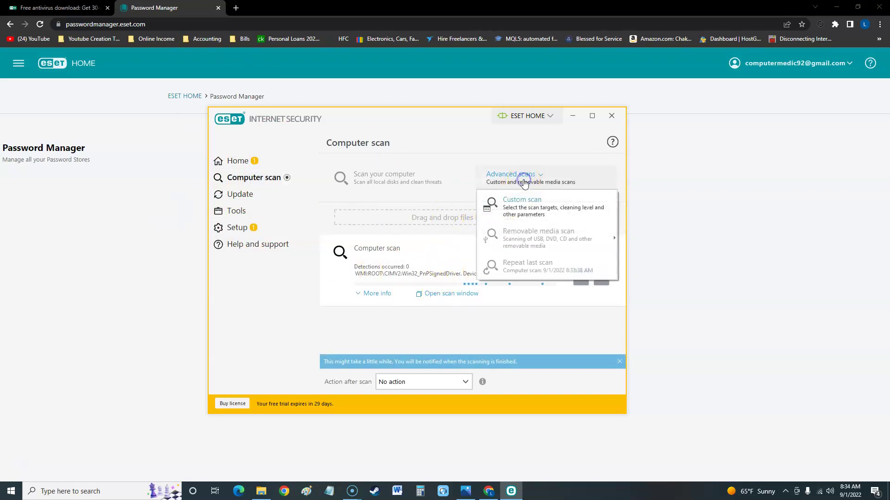
pyautogui.click(541, 216)
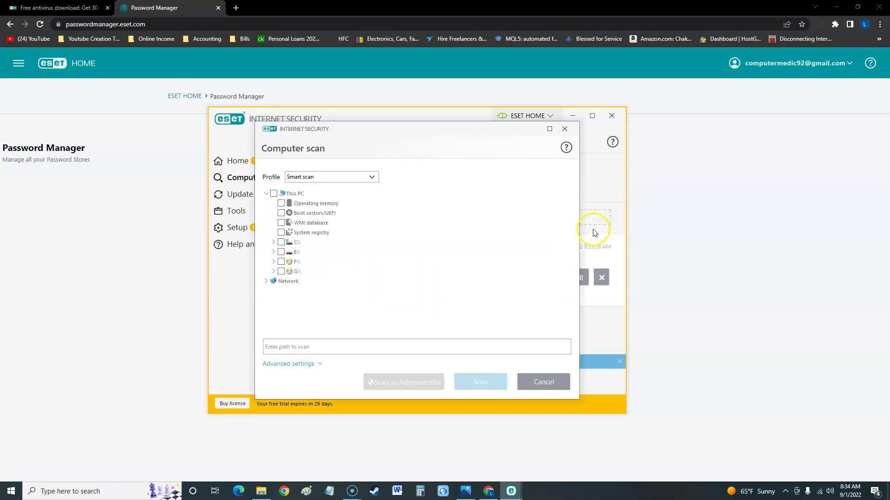
pyautogui.click(343, 177)
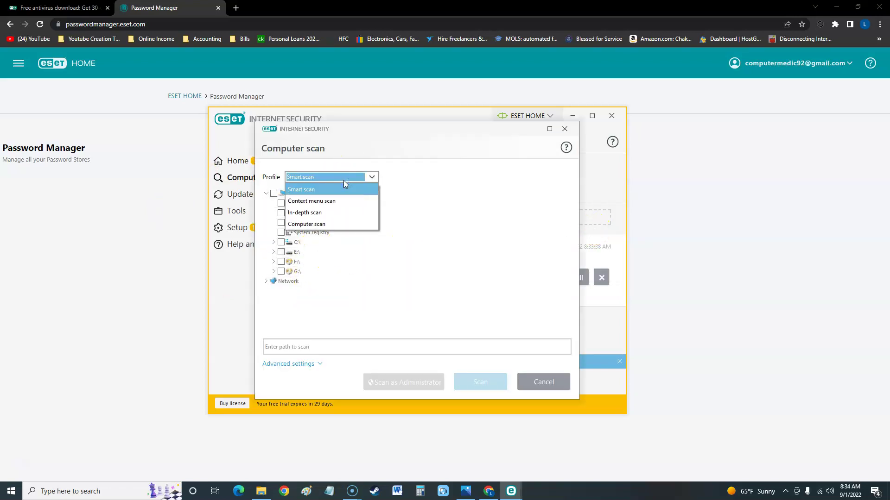
pyautogui.click(312, 190)
pyautogui.click(464, 234)
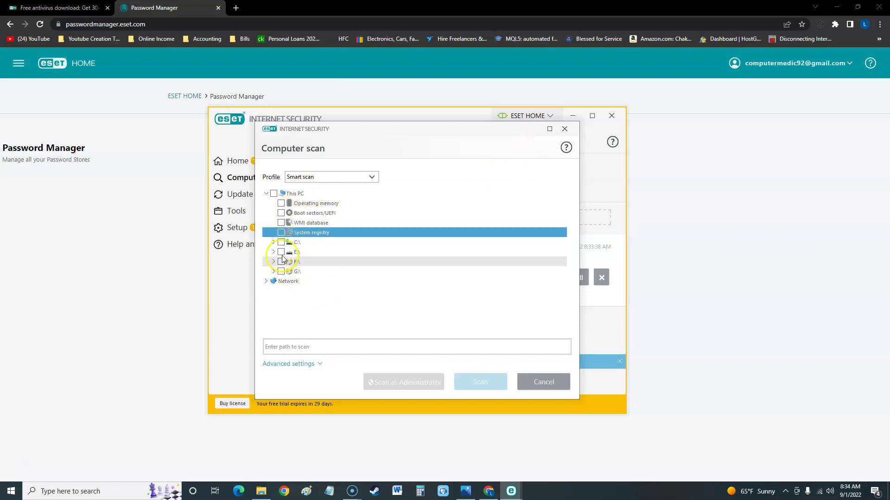
pyautogui.click(564, 129)
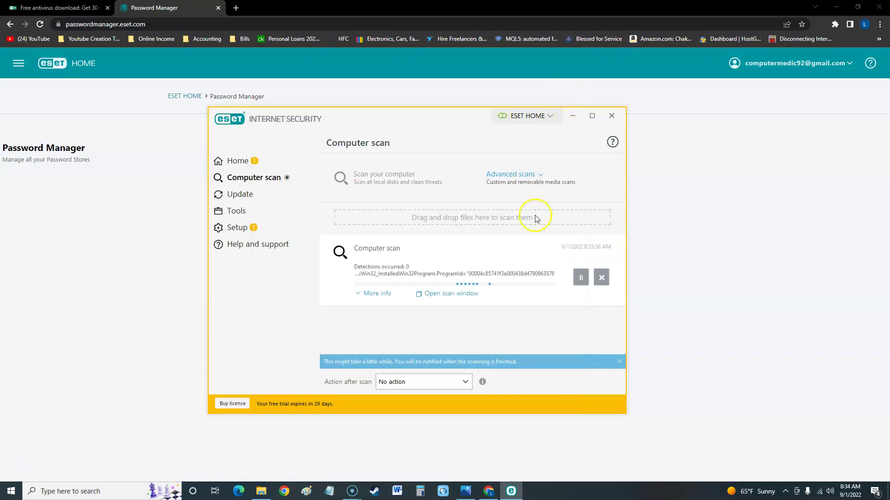
# Reopen the custom scan setup and close it again, back to the running scan
pyautogui.click(509, 175)
pyautogui.click(510, 209)
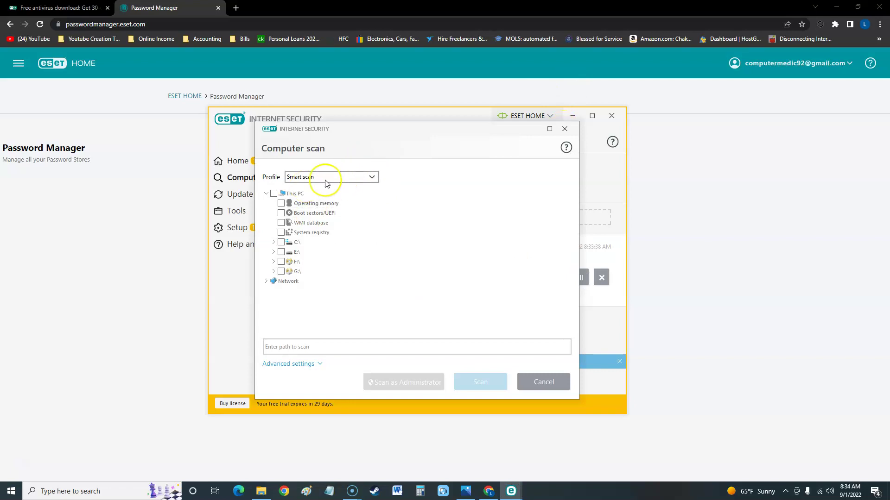
pyautogui.click(564, 130)
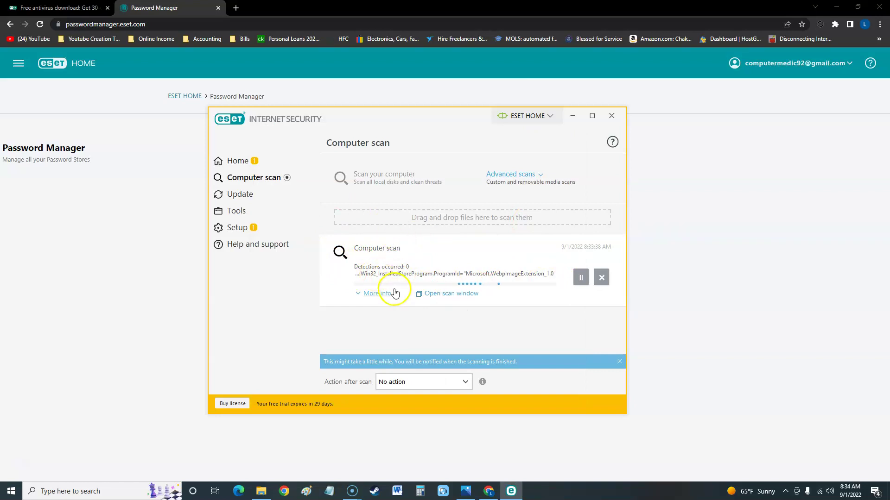
# View the router and four connected devices in Network Inspector, then return to Tools
pyautogui.click(236, 194)
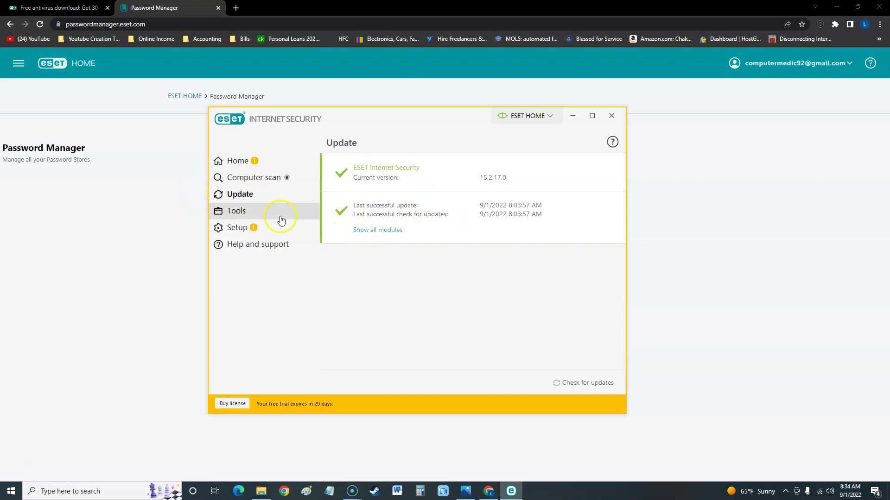
pyautogui.click(246, 219)
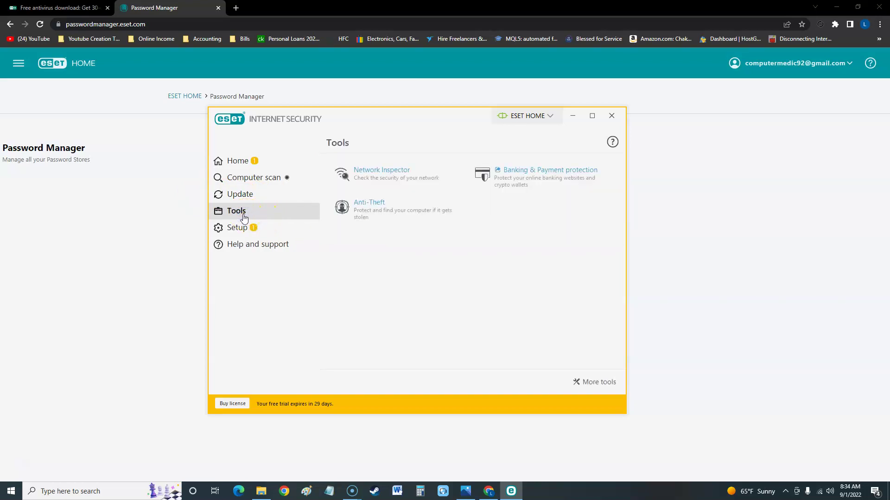
pyautogui.click(391, 171)
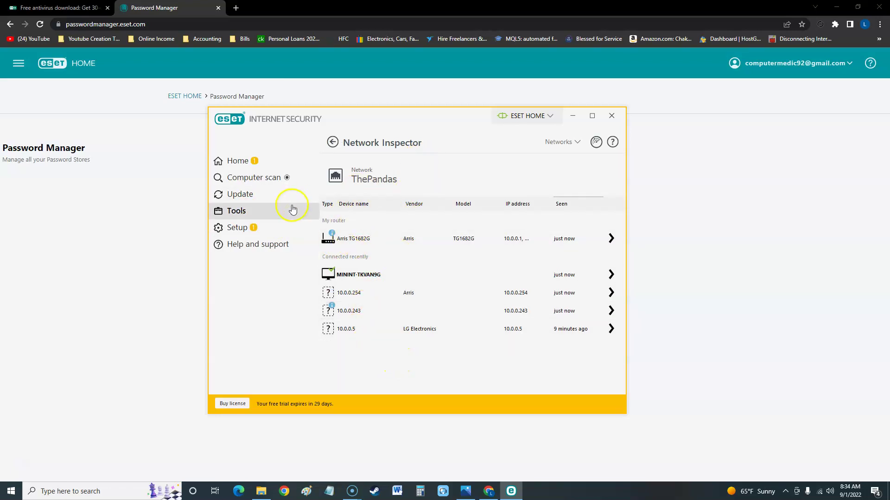
pyautogui.click(264, 209)
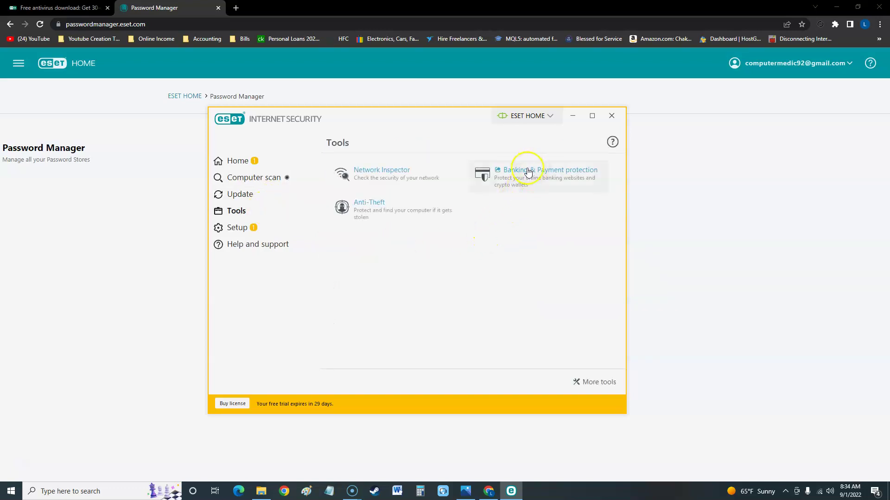
pyautogui.click(529, 172)
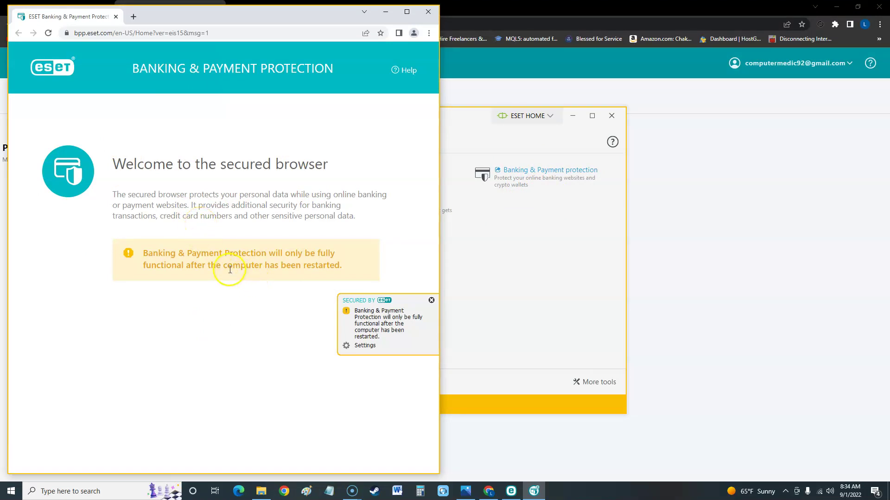
pyautogui.moveTo(230, 270); pyautogui.dragTo(351, 274)
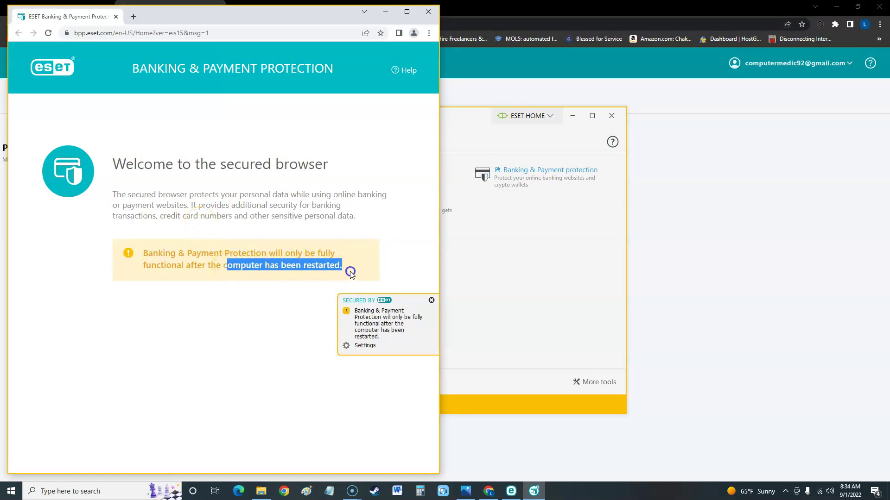
pyautogui.click(298, 263)
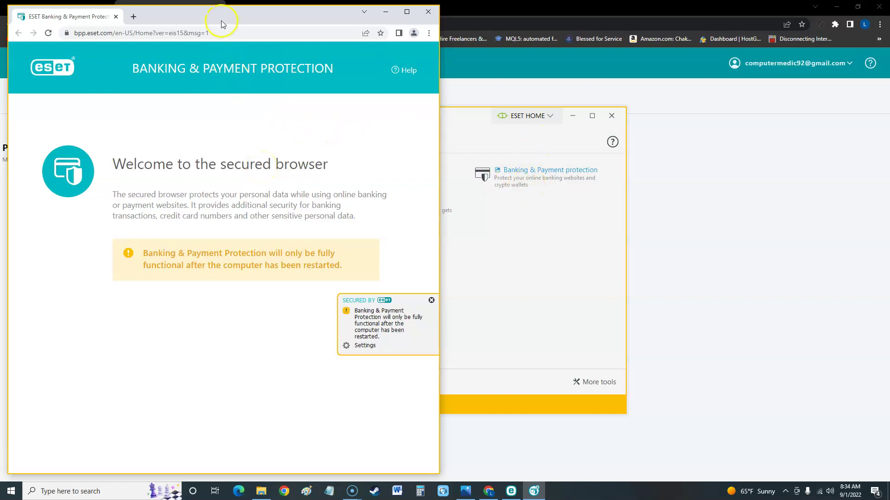
pyautogui.moveTo(225, 20); pyautogui.dragTo(232, 20)
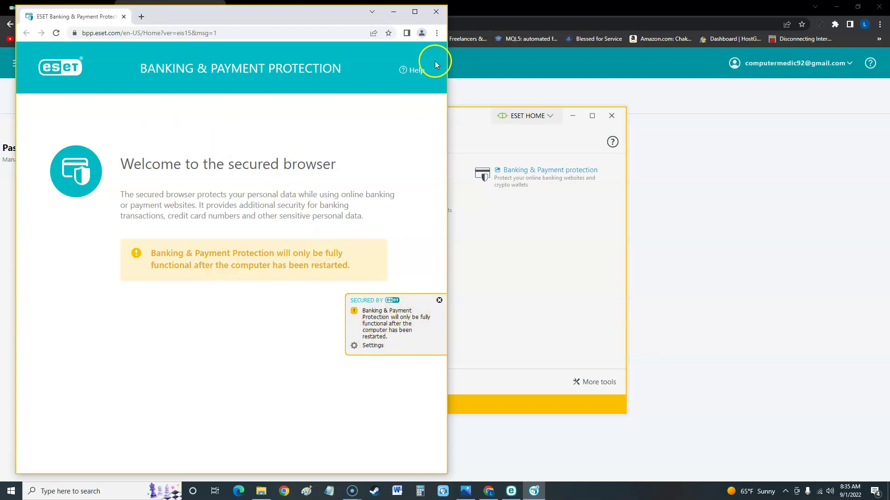
pyautogui.click(436, 12)
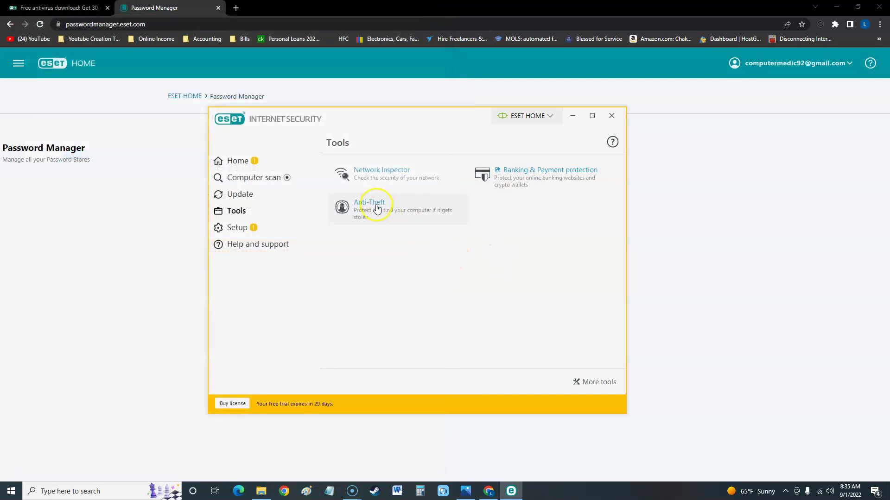
# Review Anti-Theft, cancel Phantom account creation, and return to the running computer scan
pyautogui.click(387, 216)
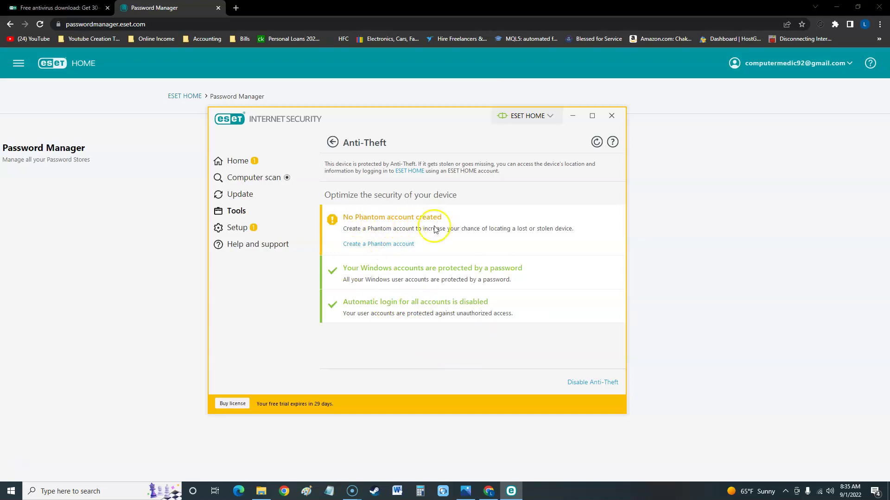
pyautogui.click(387, 246)
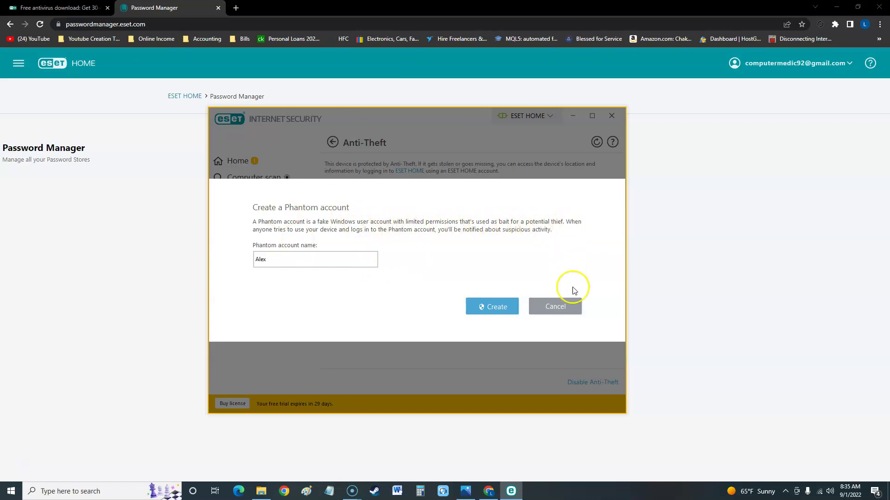
pyautogui.click(571, 307)
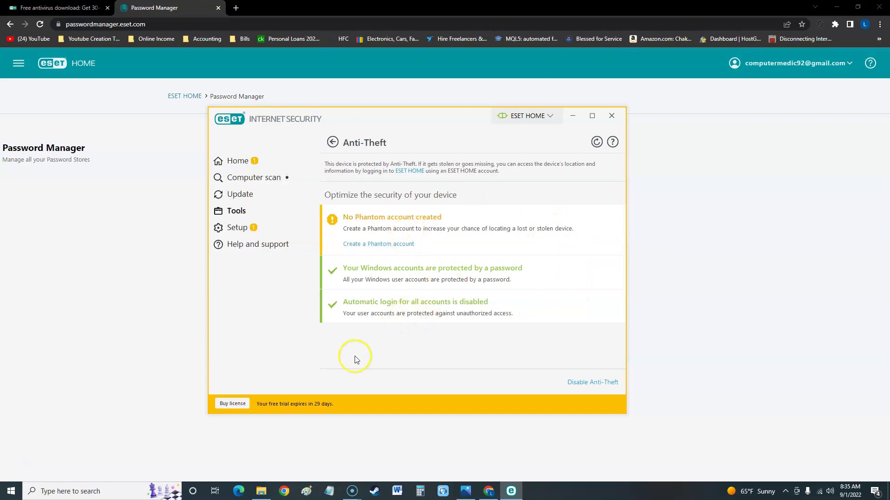
pyautogui.click(221, 162)
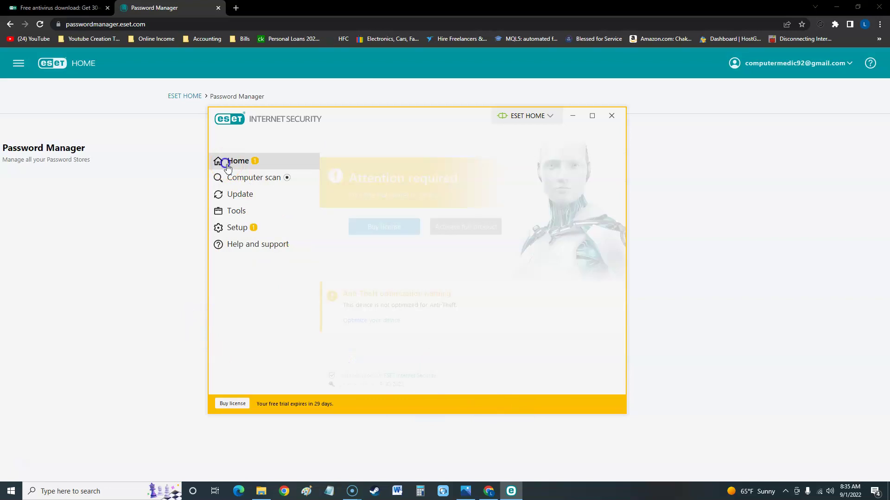
pyautogui.click(254, 180)
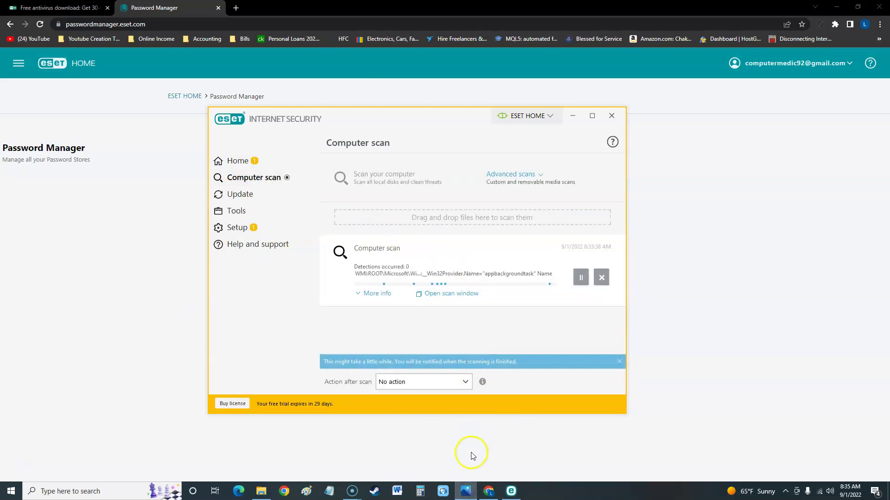
# In Photos, step back to lab results, then forward to lab results explained.png
pyautogui.click(467, 491)
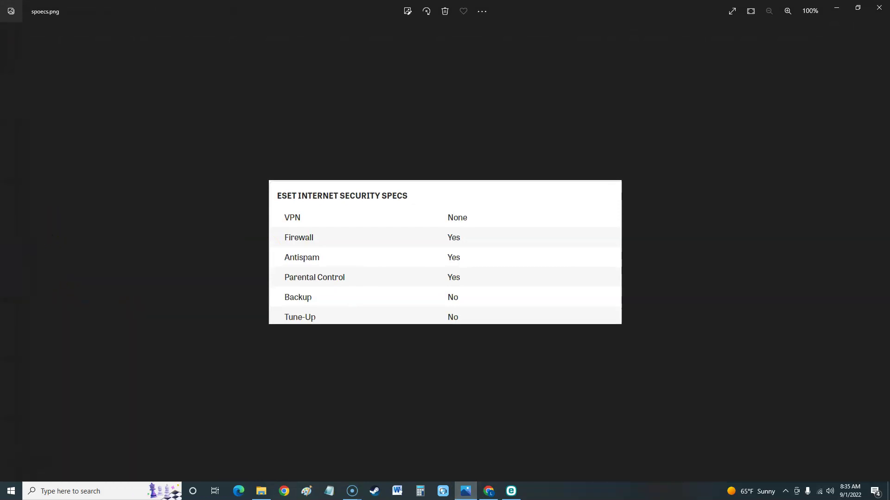
pyautogui.click(15, 254)
pyautogui.click(18, 253)
pyautogui.click(19, 253)
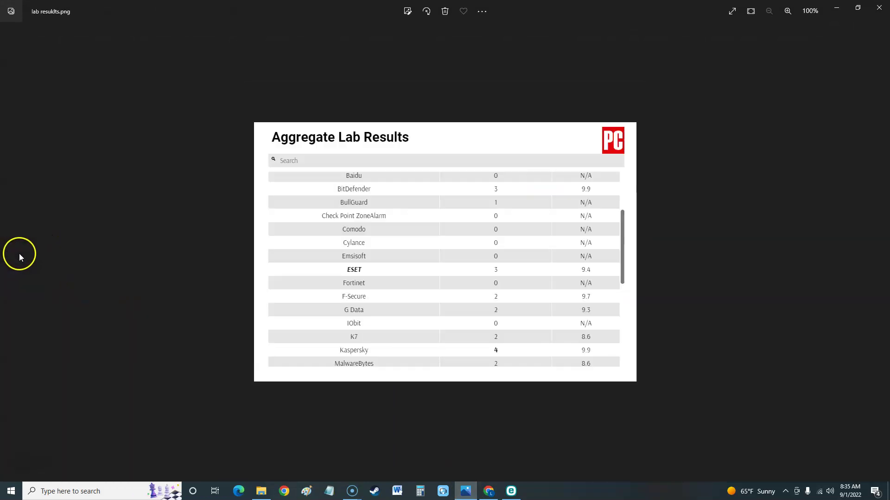
pyautogui.click(877, 256)
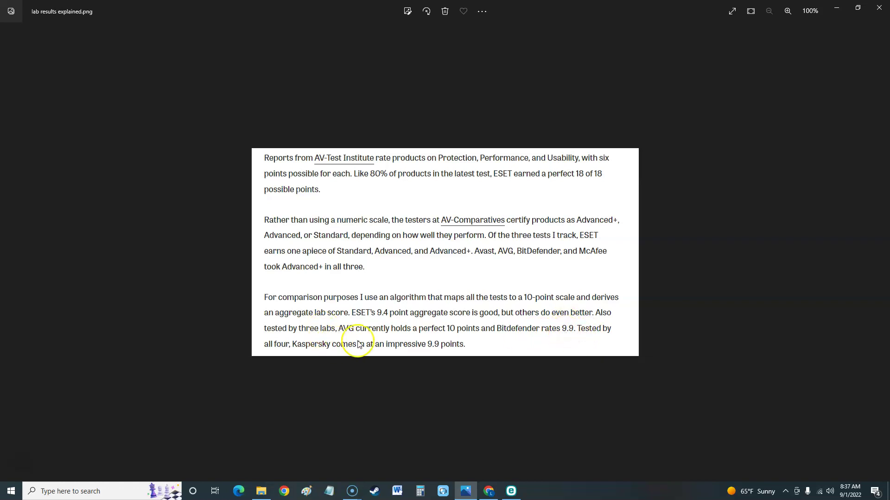
# Return to lab results.png, the Aggregate Lab Results table with ESET at 9.4
pyautogui.click(9, 255)
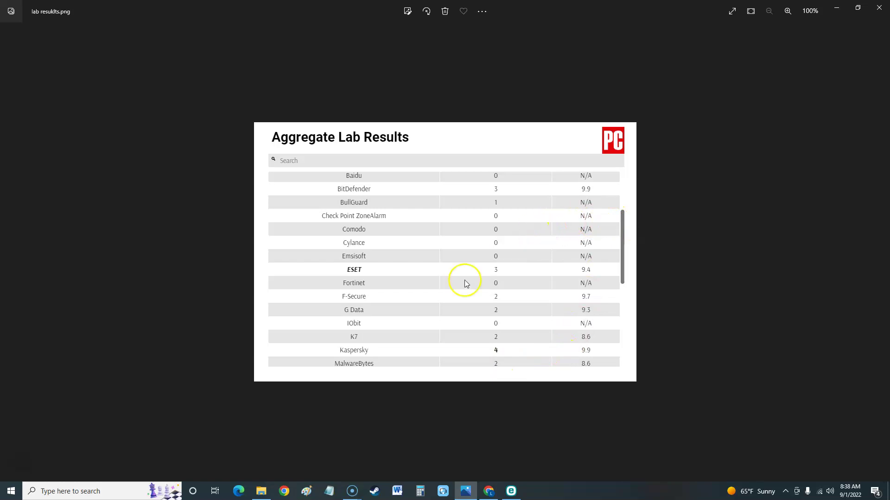
pyautogui.click(517, 492)
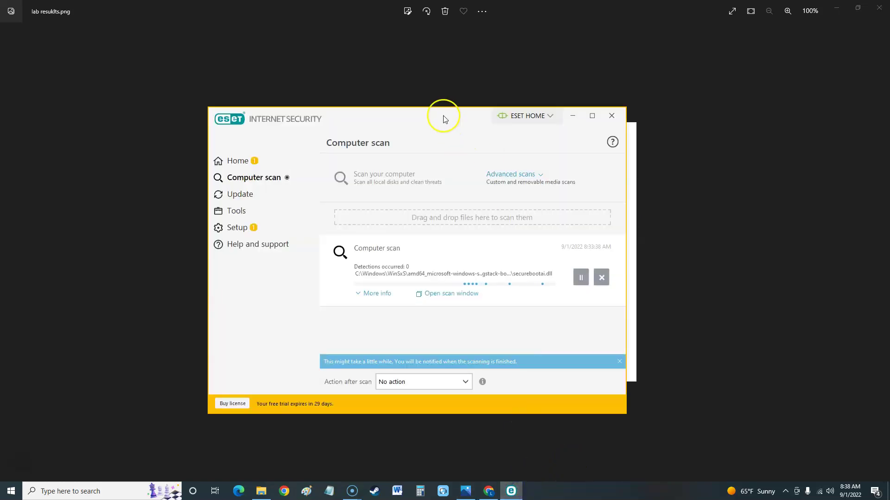
pyautogui.moveTo(441, 113); pyautogui.dragTo(479, 73)
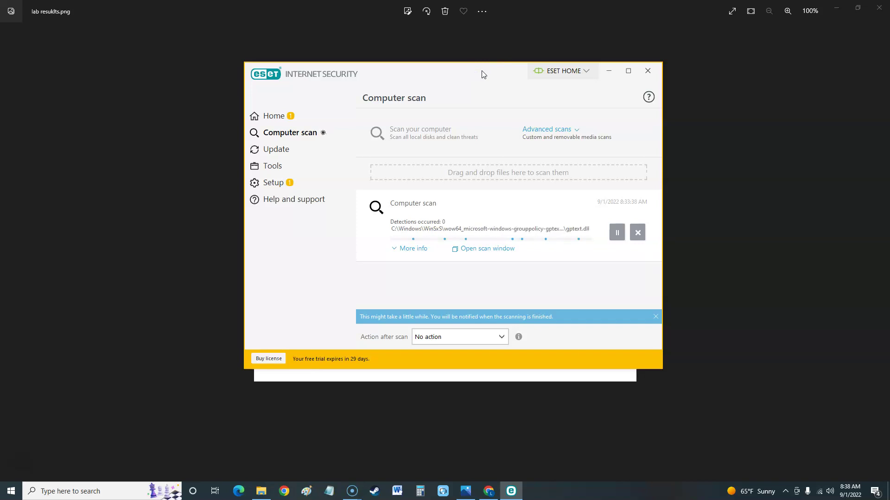
pyautogui.click(465, 491)
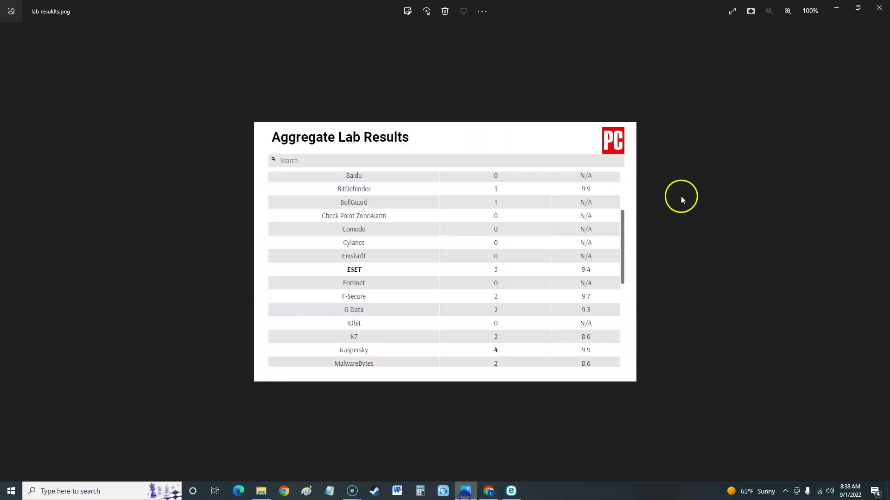
# Advance two images to spoecs.png, then go back two to the lab results table
pyautogui.click(876, 258)
pyautogui.click(876, 258)
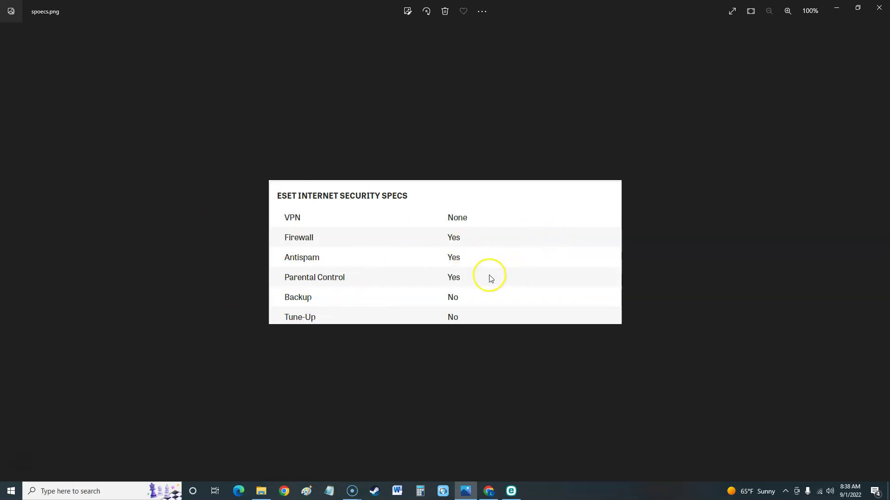
pyautogui.moveTo(7, 287)
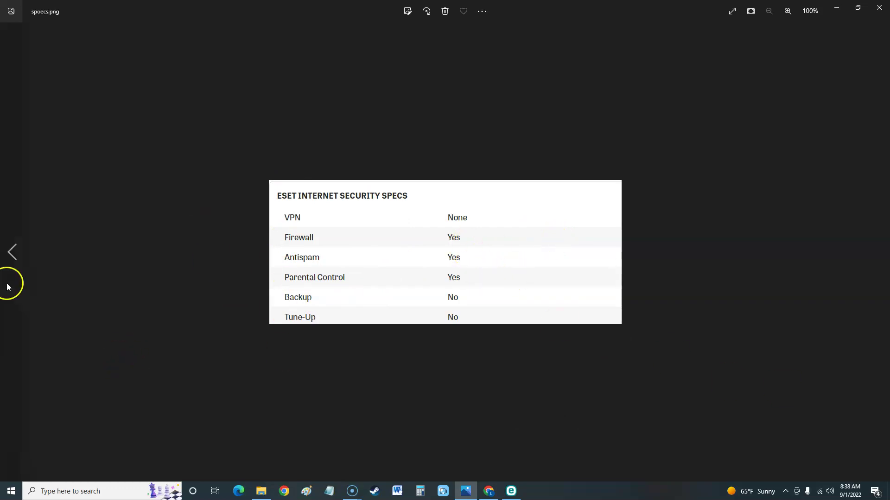
pyautogui.click(13, 249)
pyautogui.click(15, 249)
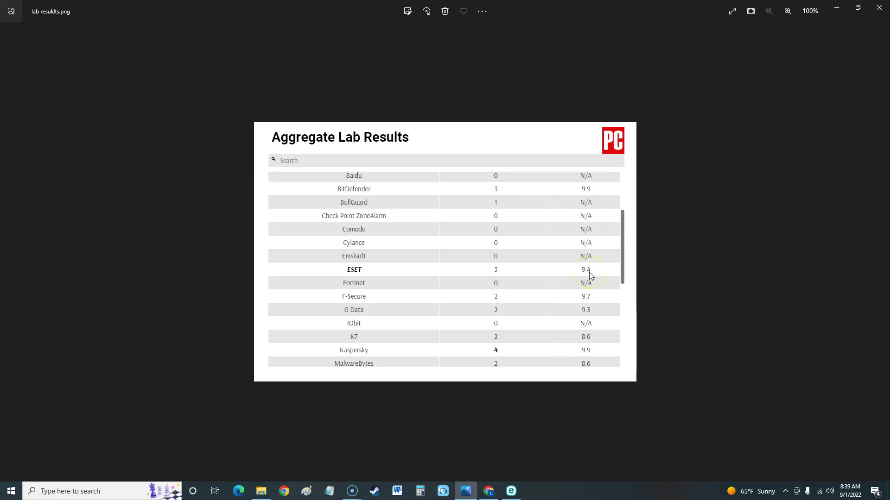
# Switch from the ESET window to Chrome and load the ESET HOME dashboard
pyautogui.click(511, 490)
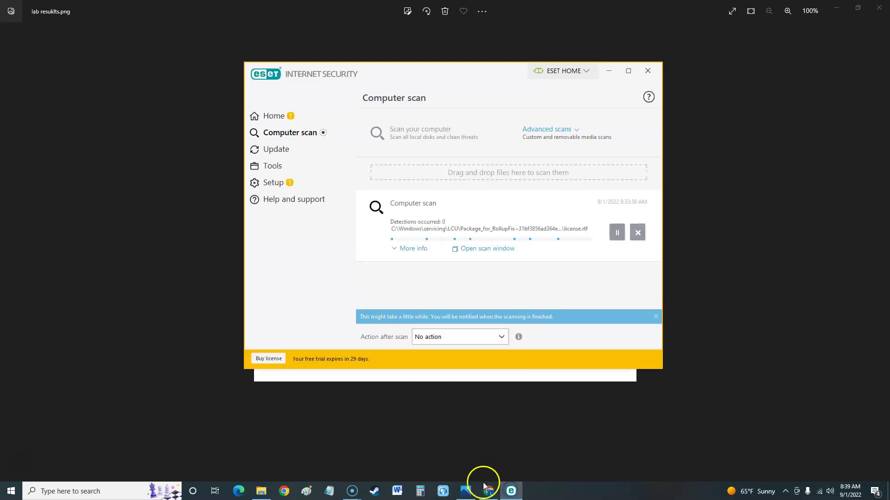
pyautogui.click(488, 490)
pyautogui.click(48, 59)
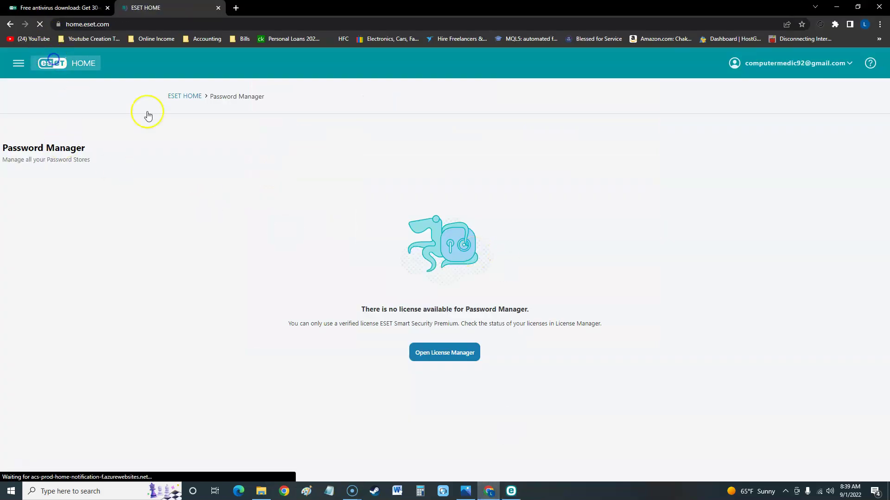